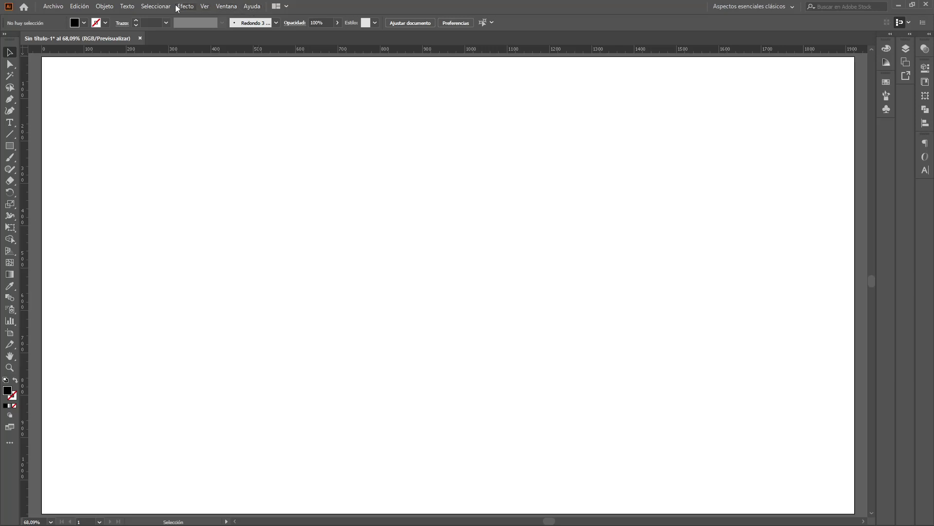
Open the new document setup, examine its width, height and other preset details, and close it without creating a document.
click(59, 6)
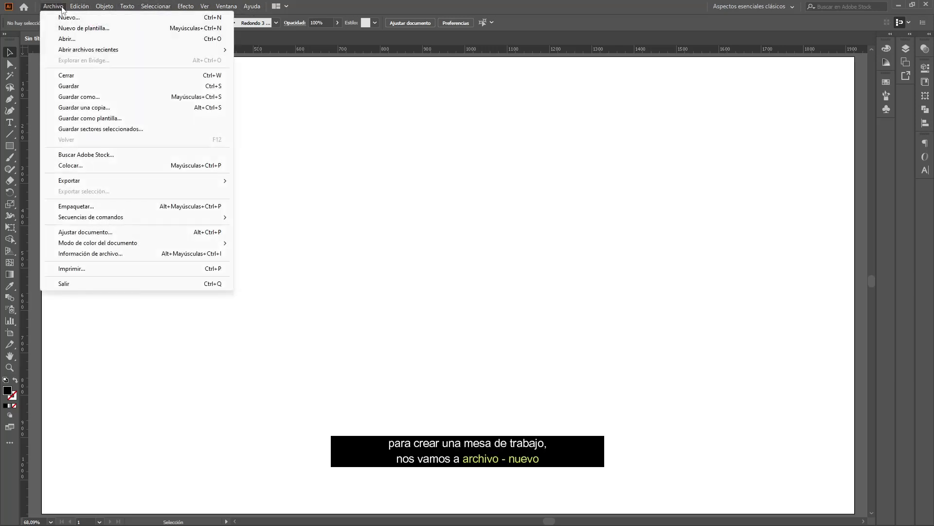
click(130, 19)
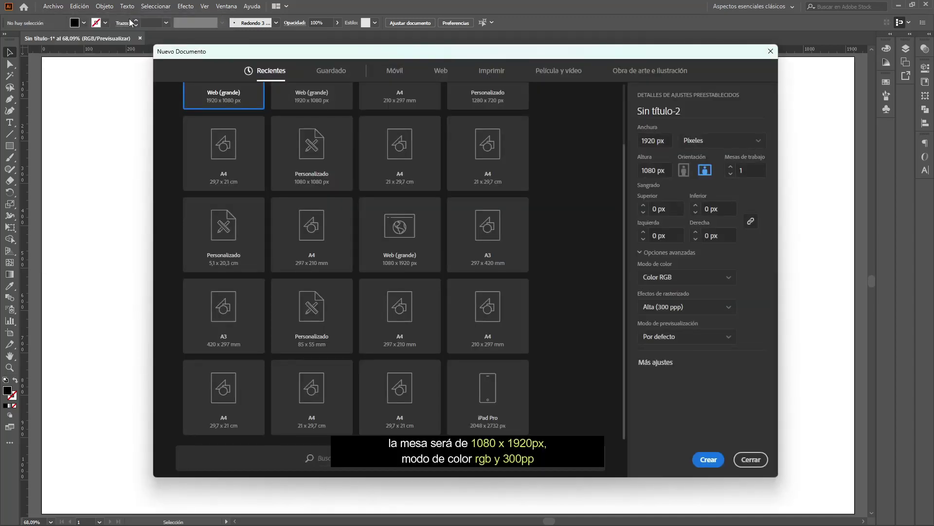
scroll(159, 145, up, 2)
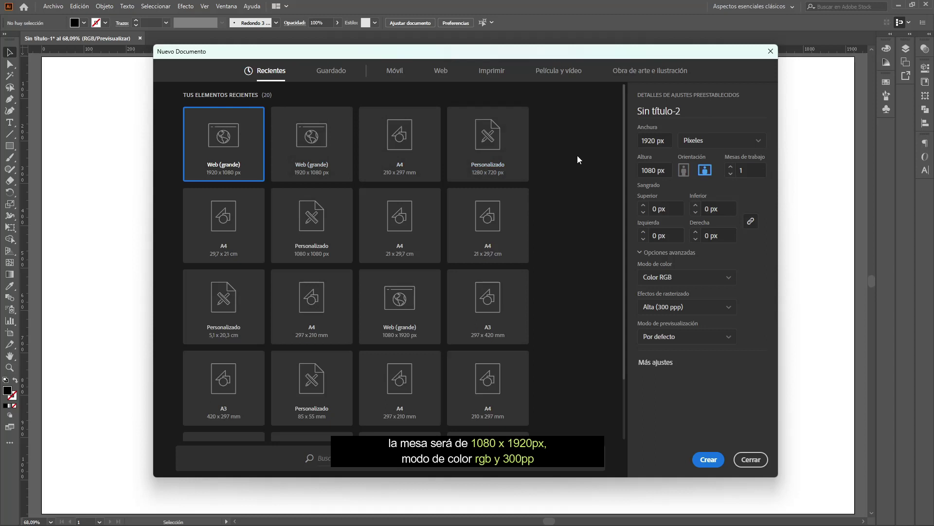
click(667, 141)
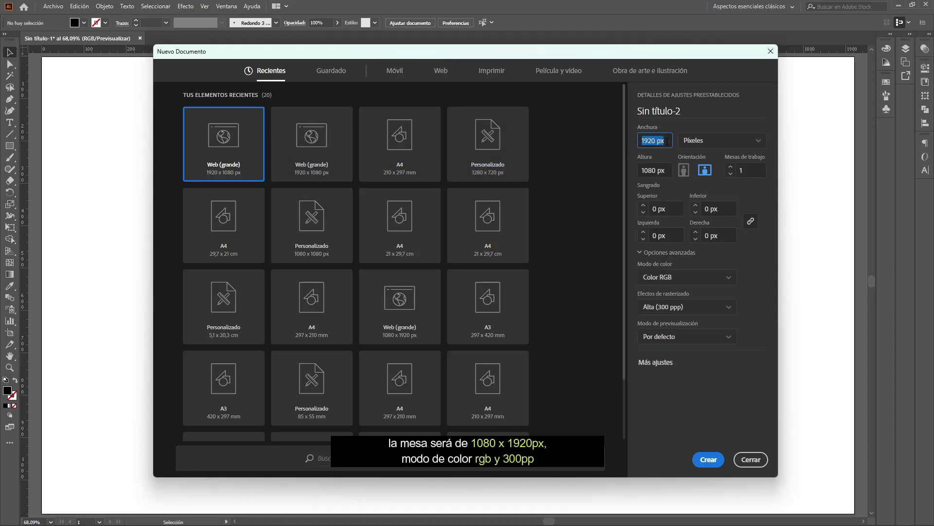
click(667, 170)
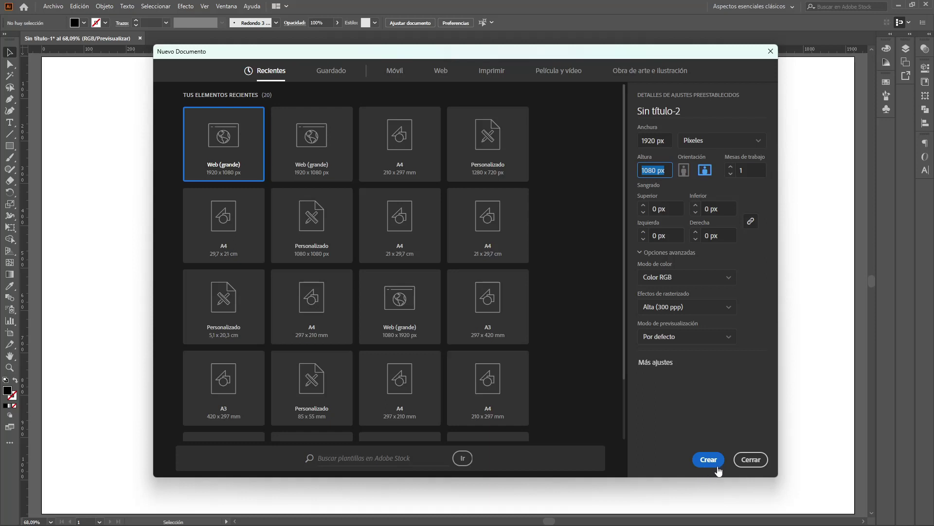
click(744, 463)
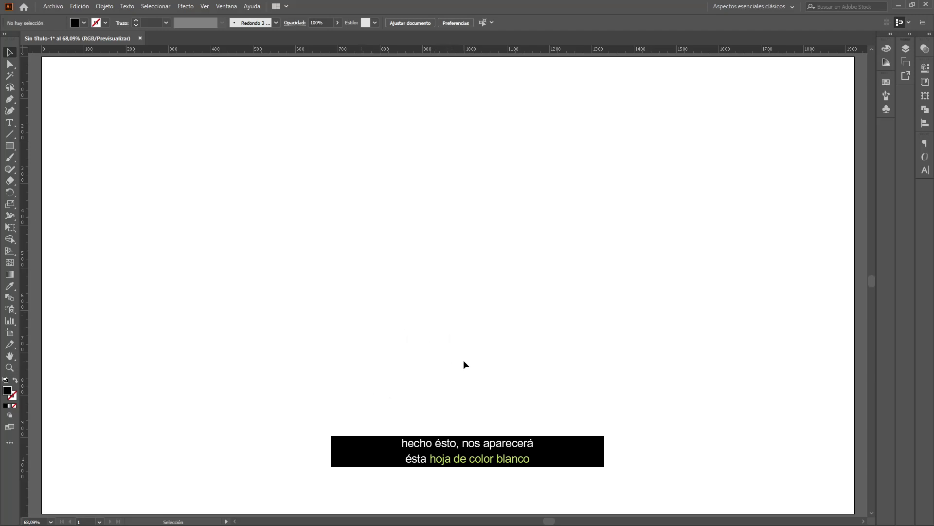
Zoom out to see the whole white artboard and fit it back to the window.
scroll(464, 364, down, 3)
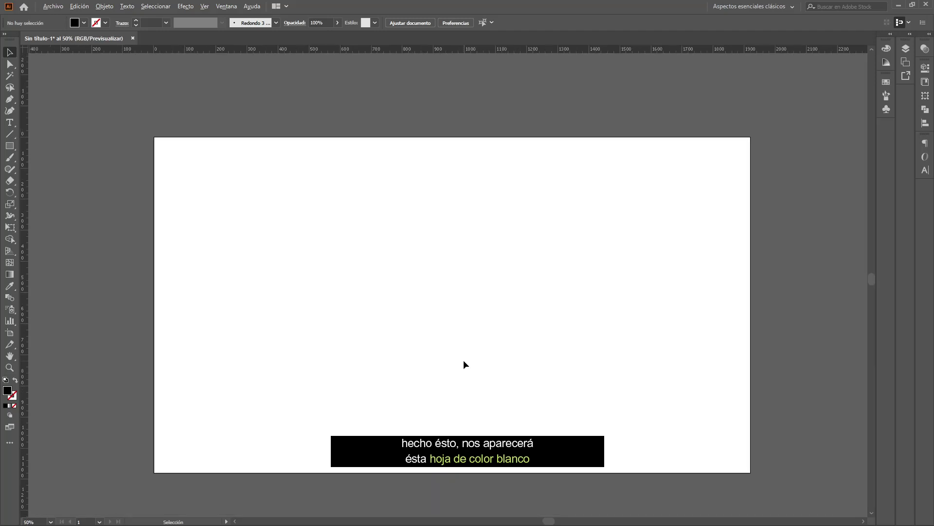
scroll(475, 369, up, 1)
scroll(475, 369, down, 1)
scroll(476, 373, up, 1)
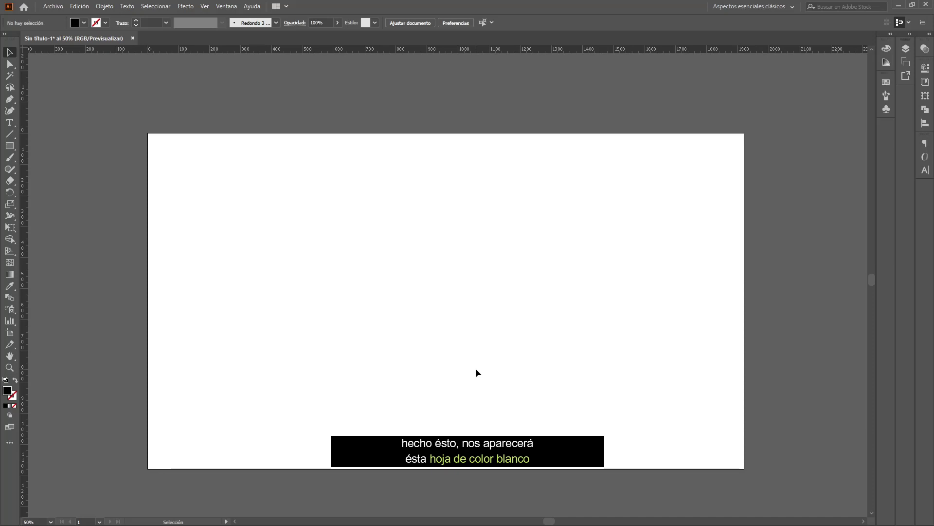
key(a)
key(ctrl+0)
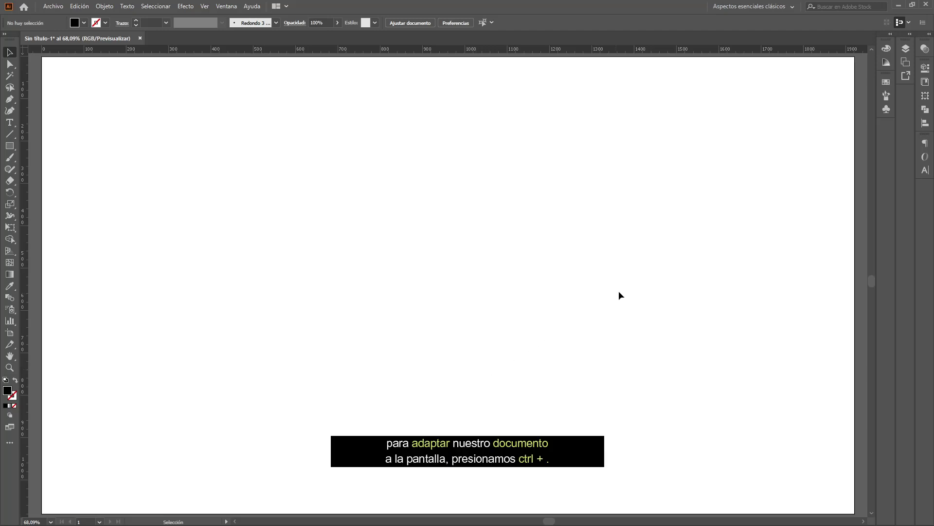
Expand the collapsed panels to show the document properties and fit the artboard to the window.
click(930, 34)
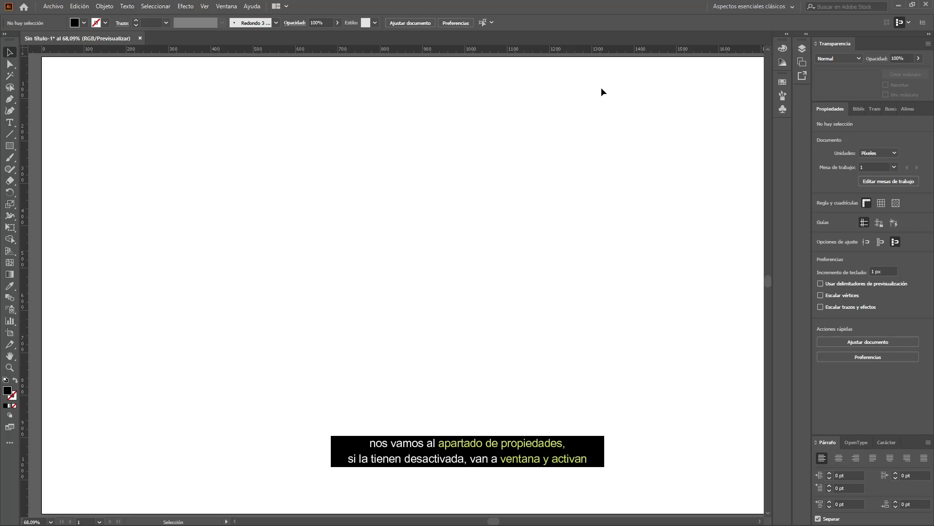
click(227, 7)
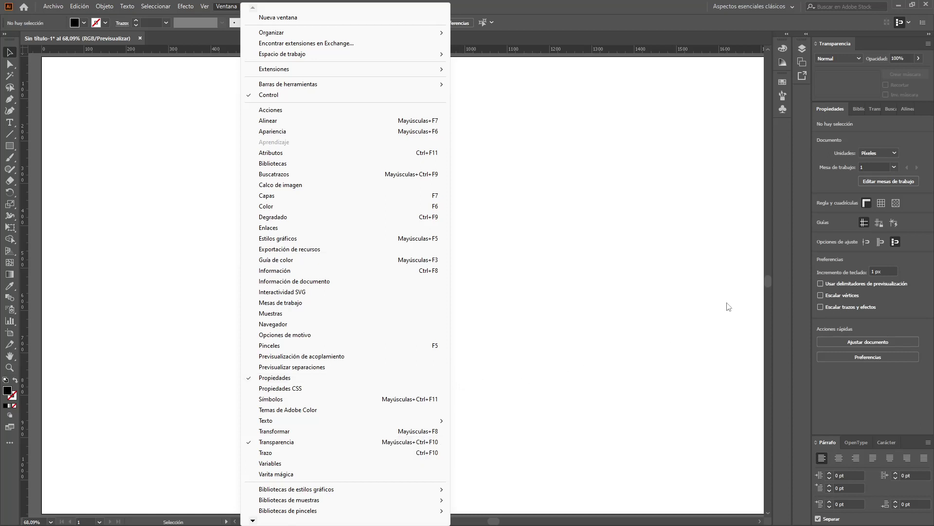
click(737, 292)
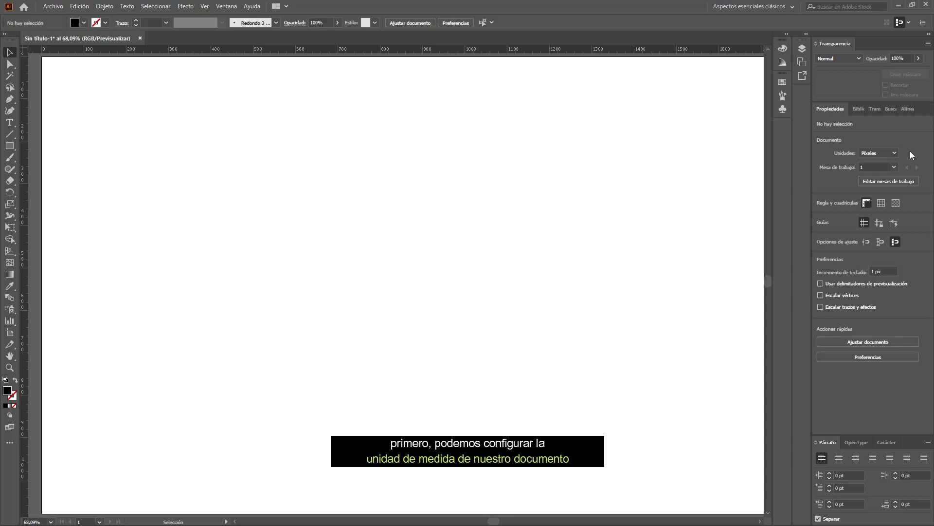
click(204, 6)
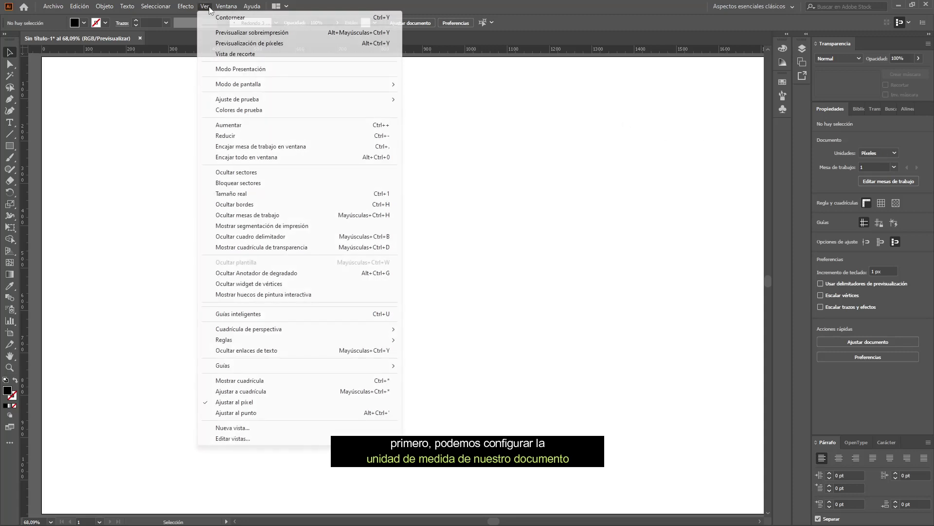
click(333, 147)
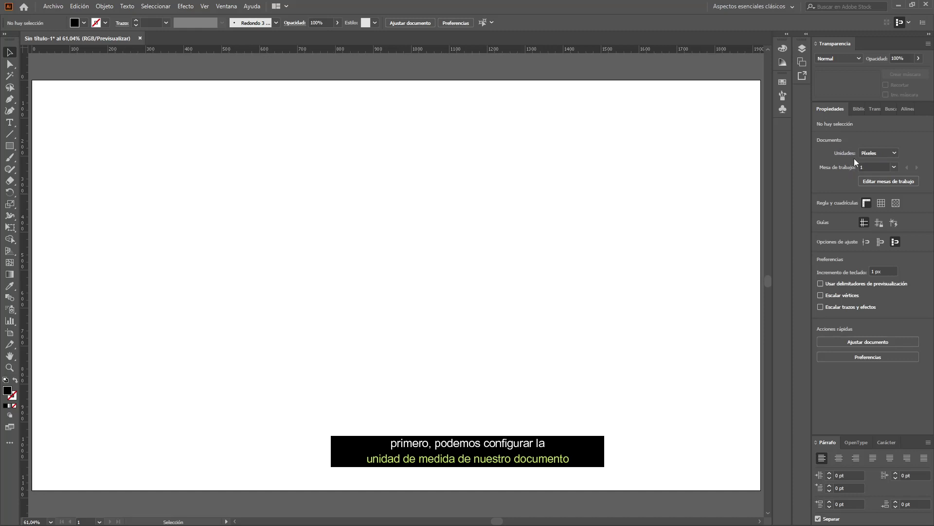
Look over the available measurement units in the document properties without changing the selected unit.
click(893, 153)
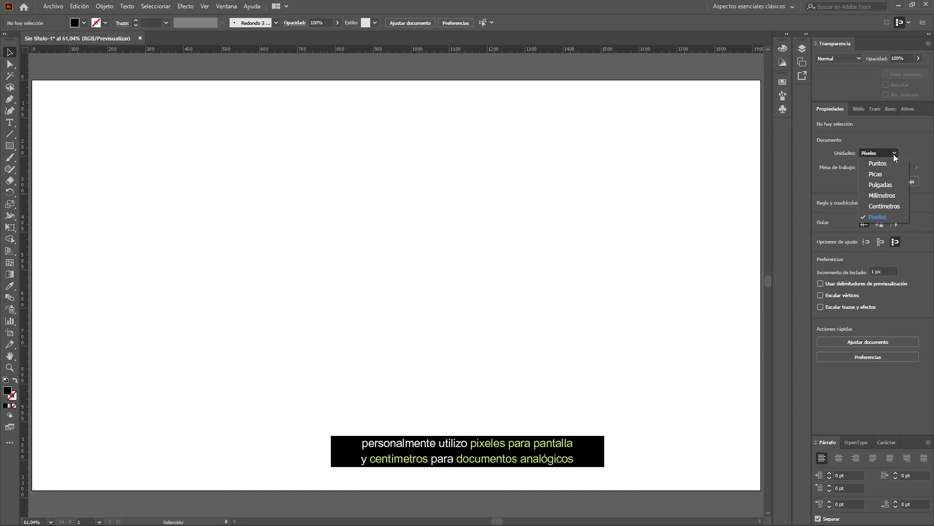
click(894, 155)
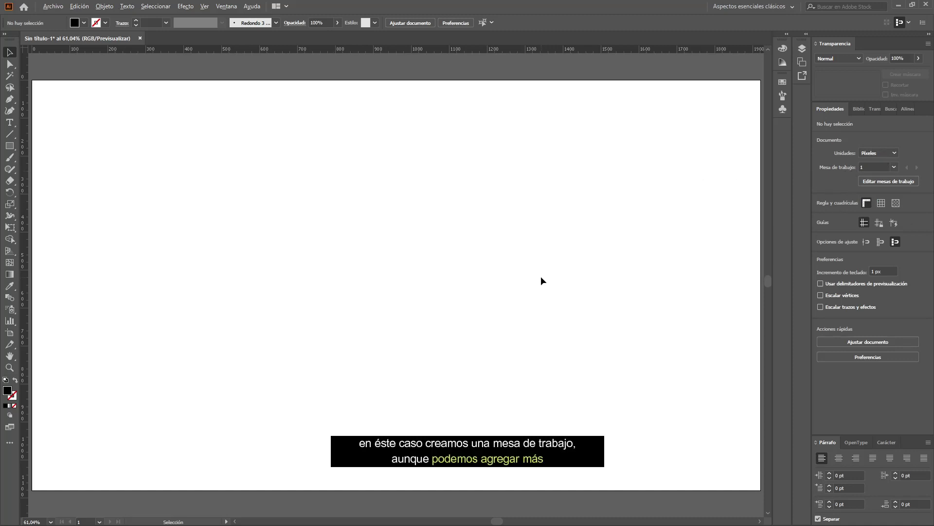
Add two 1920 x 1080 px artboards beside the first one and leave artboard editing.
scroll(541, 276, down, 1)
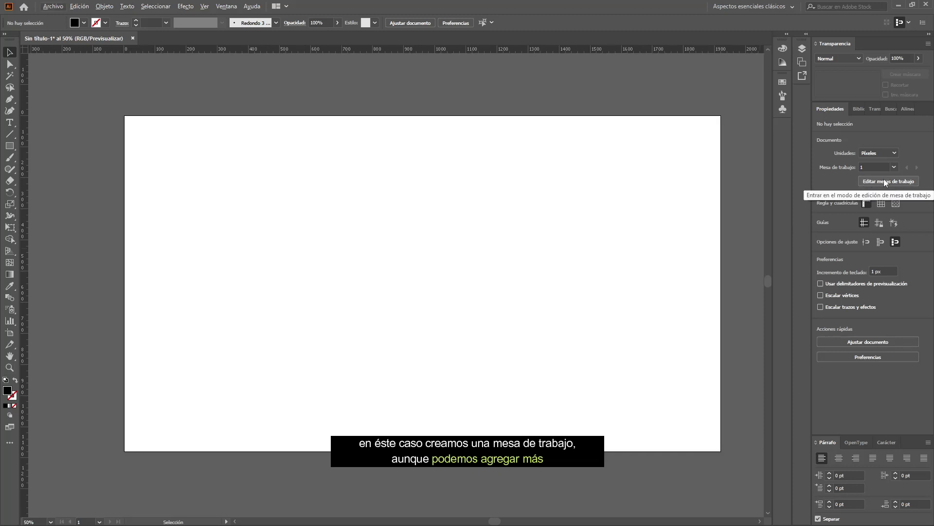
click(900, 182)
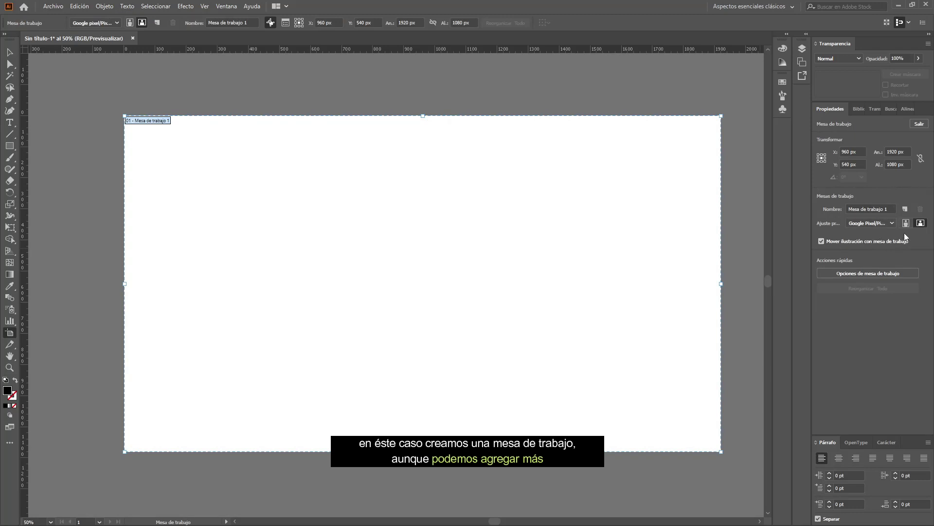
click(907, 209)
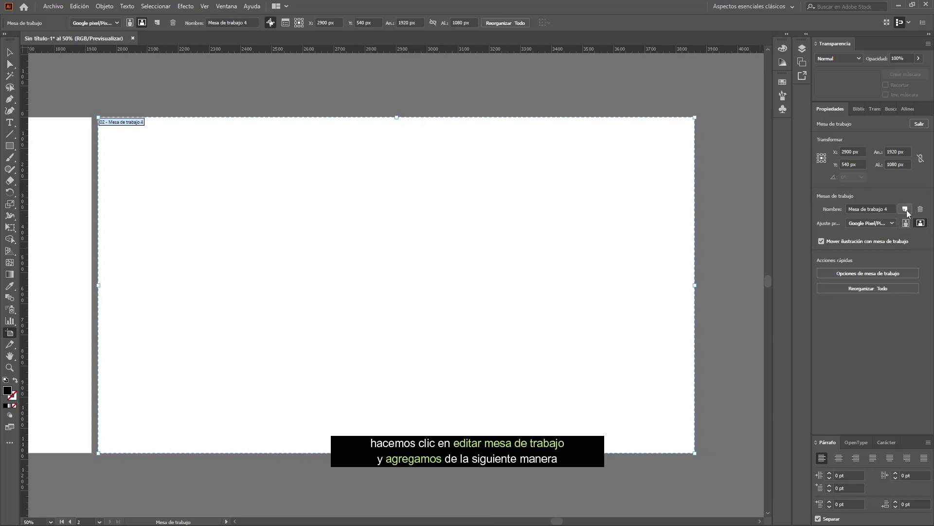
click(907, 209)
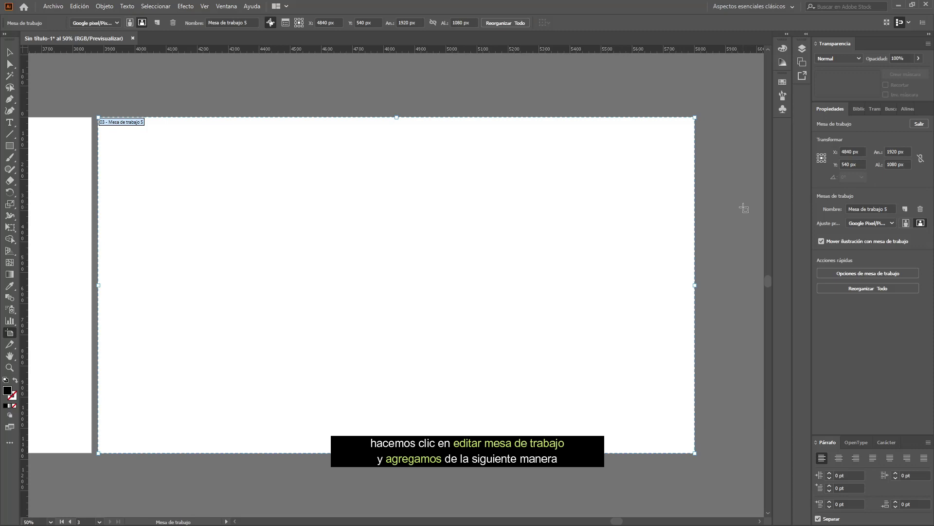
click(12, 53)
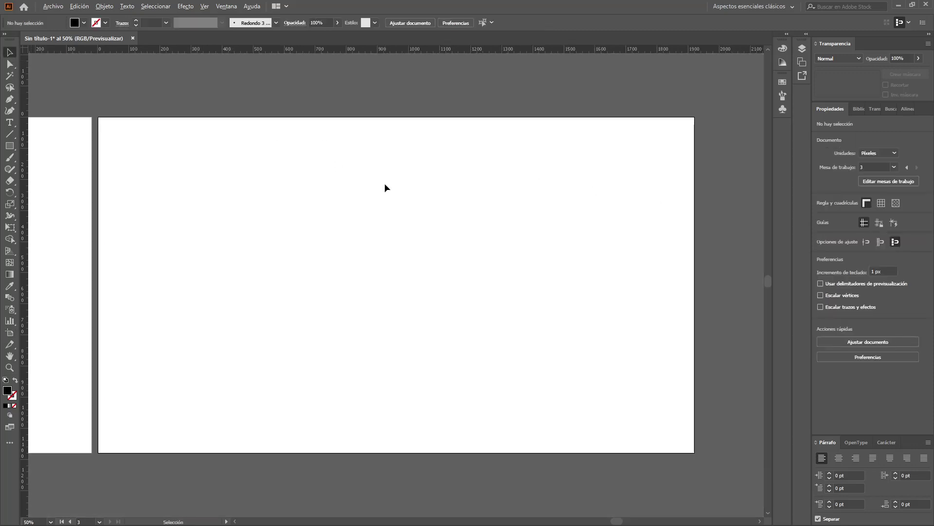
Look across the row of three artboards to examine how they are laid out side by side.
scroll(385, 183, down, 1)
scroll(407, 220, up, 1)
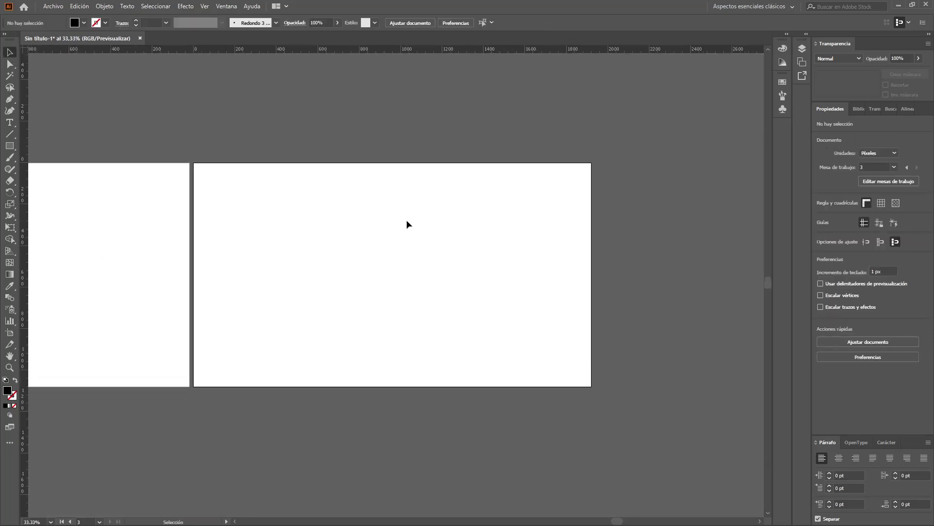
scroll(406, 221, left, 1)
scroll(408, 223, left, 6)
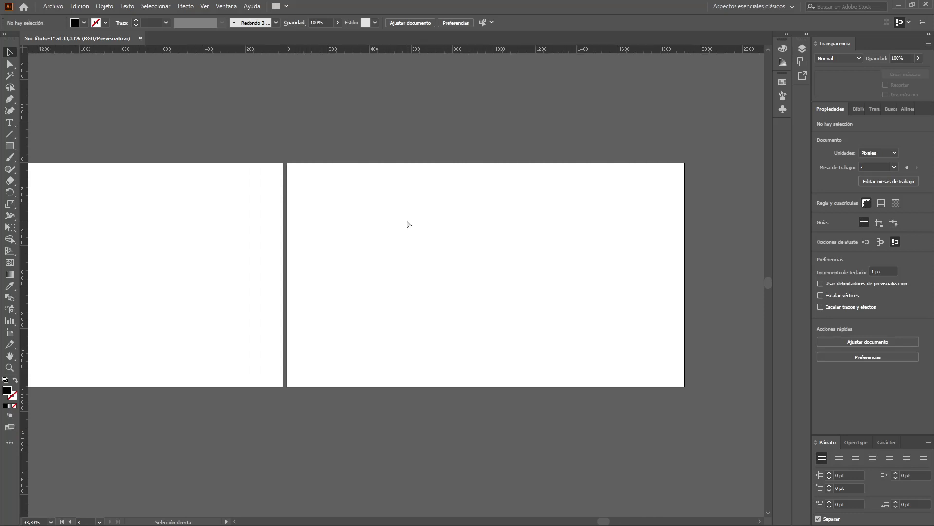
scroll(408, 224, left, 7)
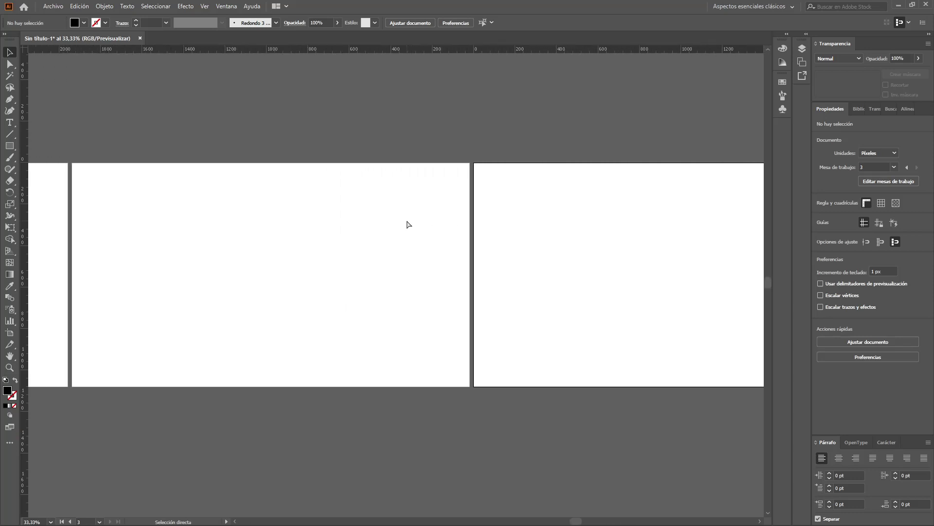
scroll(408, 222, left, 2)
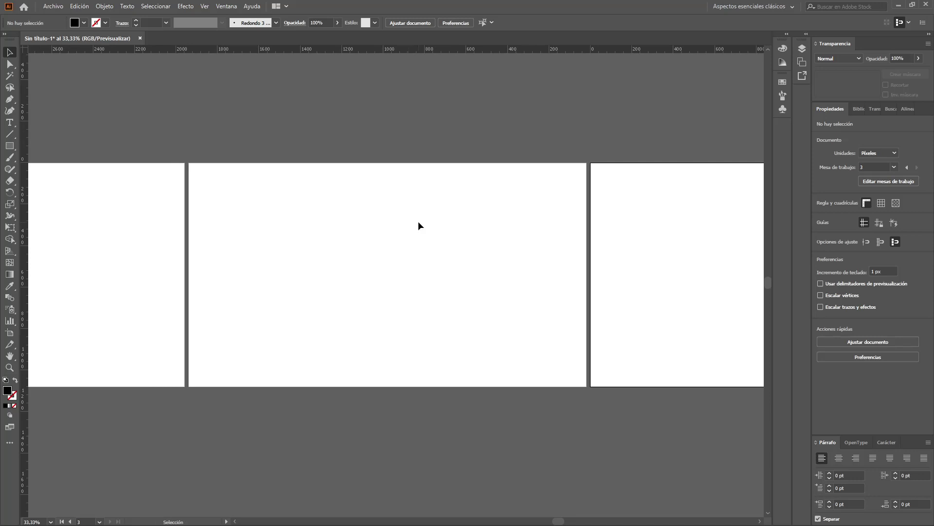
scroll(418, 222, up, 1)
scroll(419, 222, left, 1)
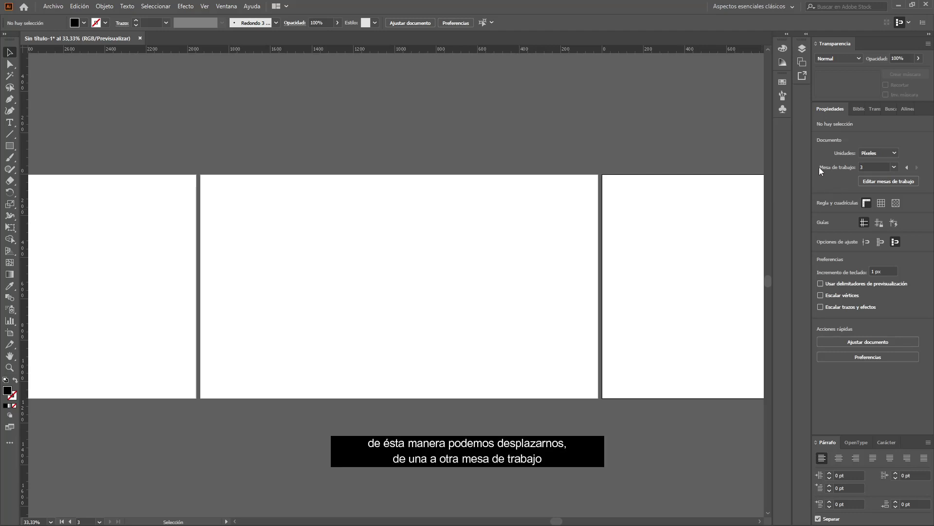
Step back and forth through the document's artboards, stopping at artboard 2.
click(907, 168)
click(909, 168)
click(917, 167)
click(916, 168)
click(907, 168)
click(907, 167)
click(917, 168)
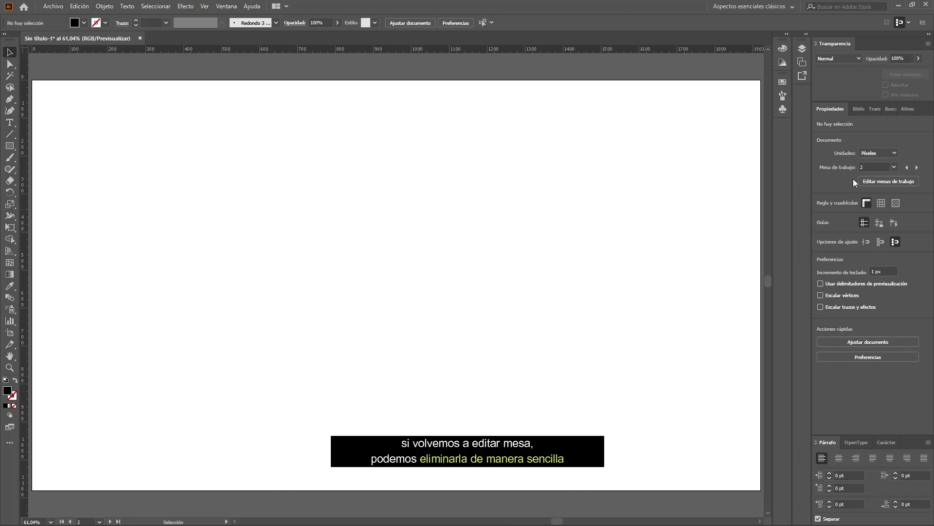
Delete the second artboard, Mesa de trabajo 4, and leave artboard editing.
click(877, 181)
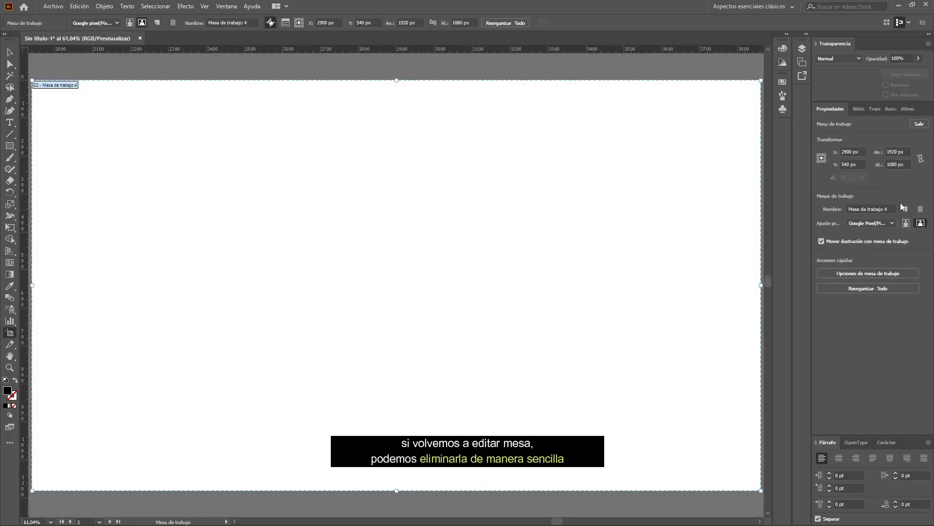
click(920, 209)
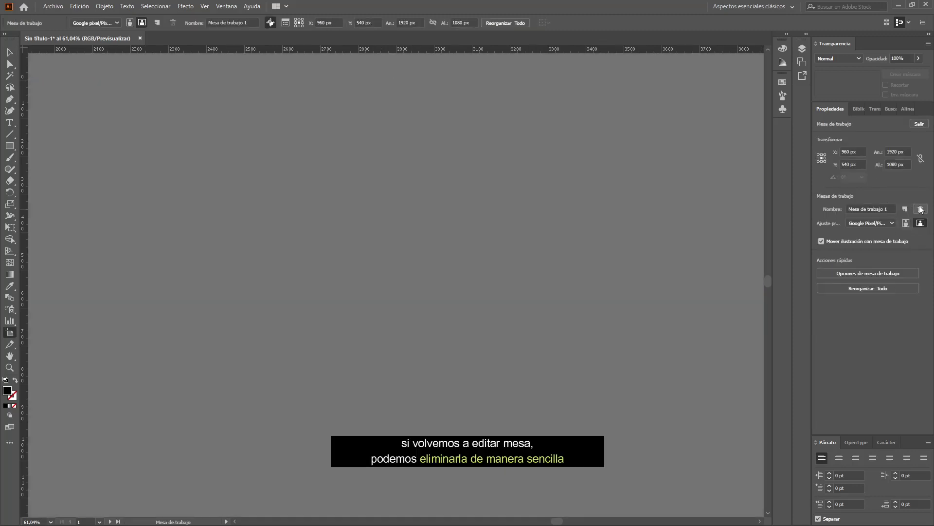
click(919, 125)
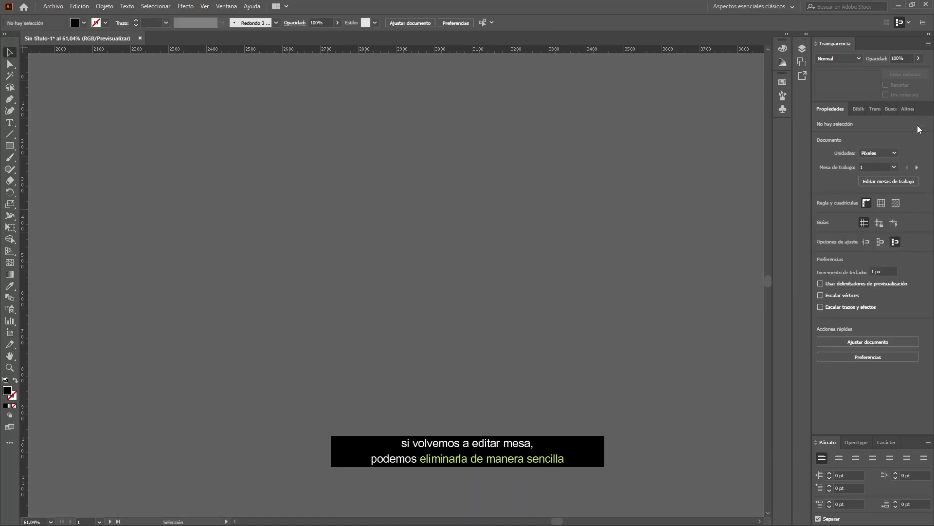
Delete the remaining extra artboard, leave artboard editing and fit Mesa de trabajo 1 to the window.
click(916, 167)
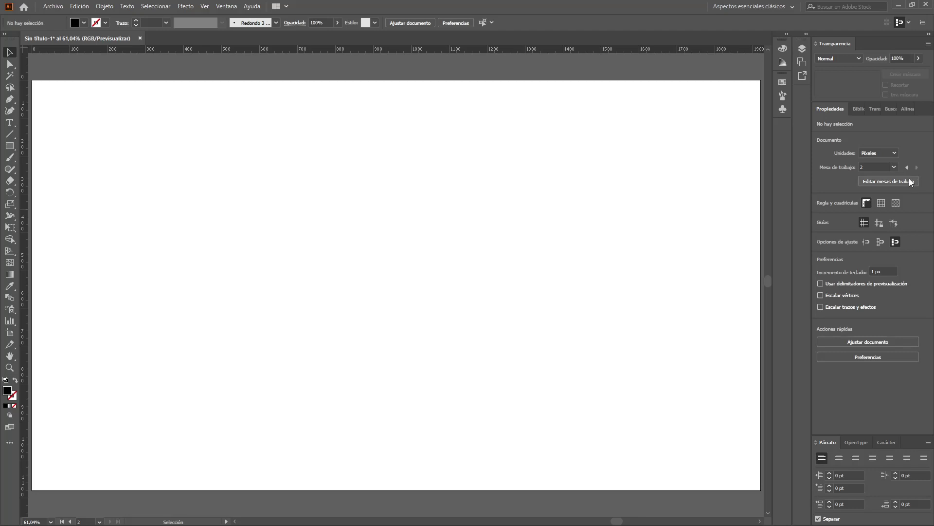
click(909, 179)
click(921, 208)
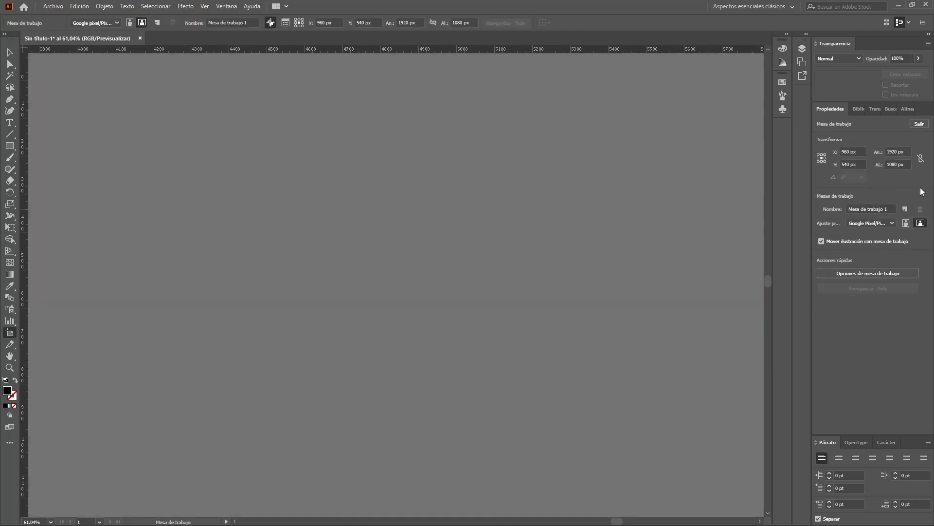
click(919, 124)
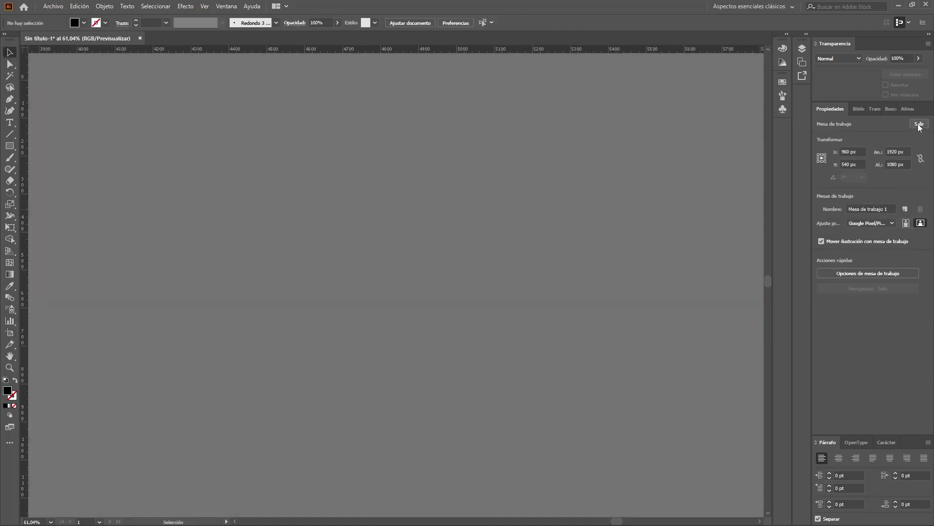
click(205, 6)
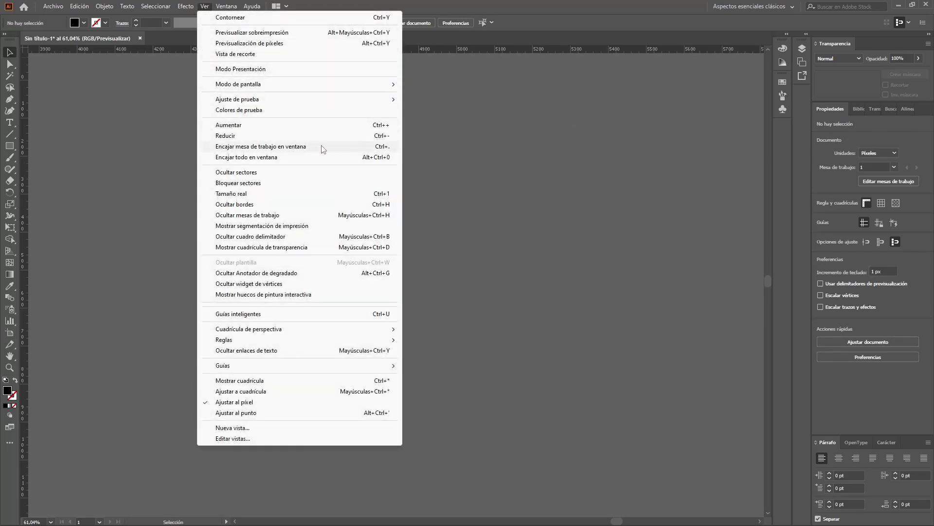
click(322, 149)
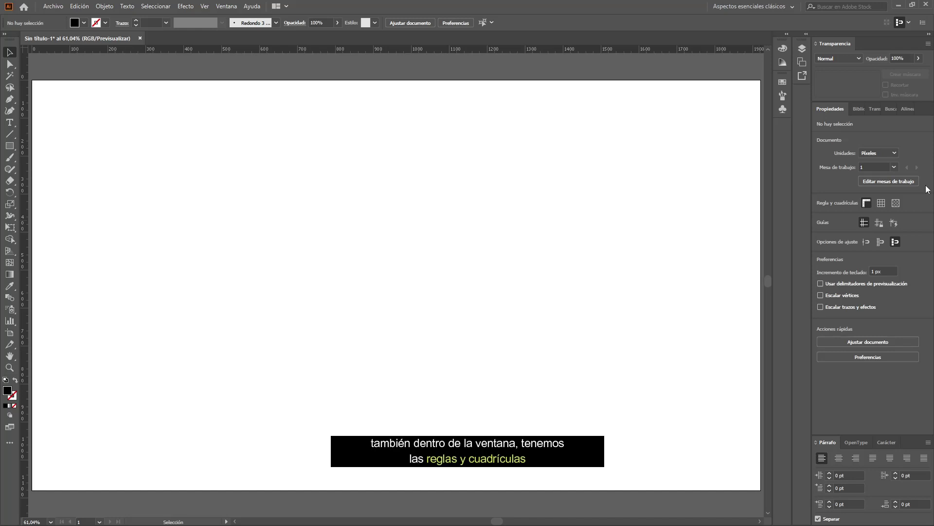
Toggle the document rulers off and on several times, leaving them shown.
click(867, 205)
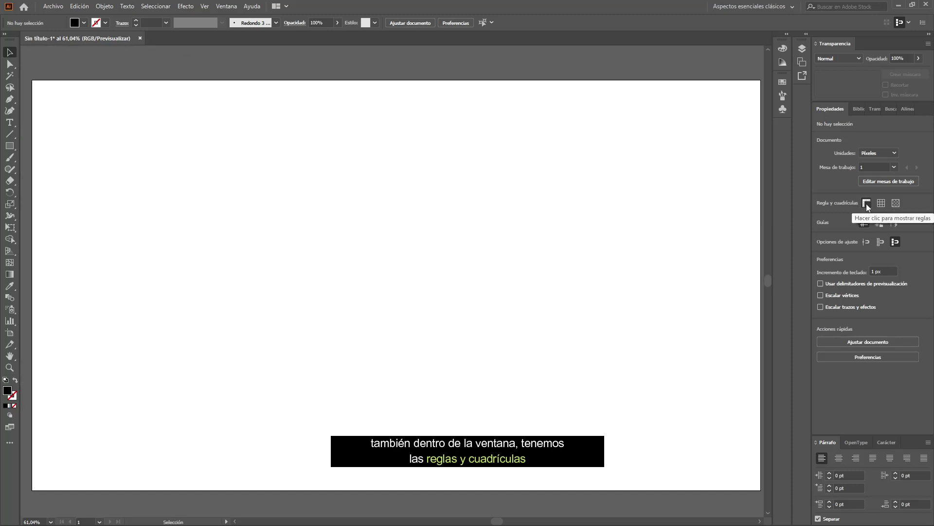
click(867, 204)
click(867, 204)
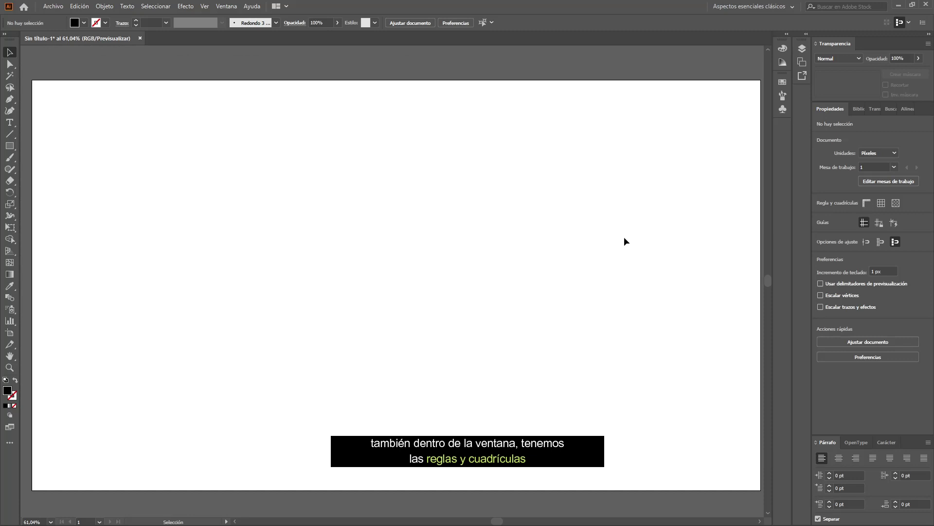
key(ctrl+r)
key(ctrl+r)
key(ctrl+r)
key(ctrl+r)
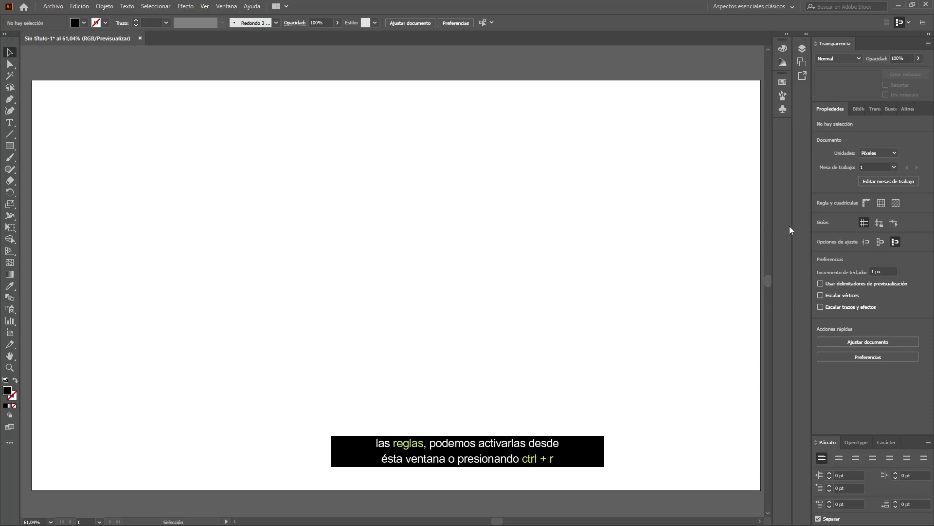
click(866, 204)
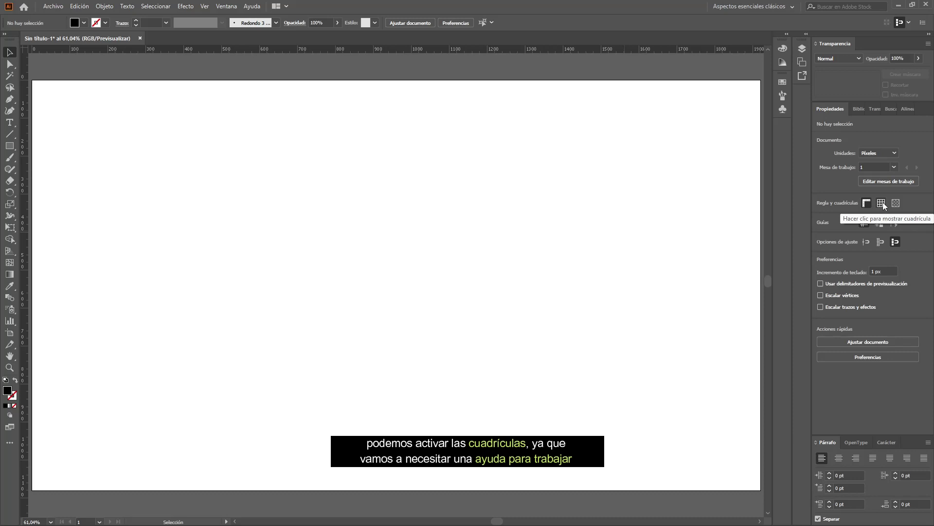
Show the grid and draw a black square about 144 px wide along its gridlines, leaving it deselected.
click(882, 204)
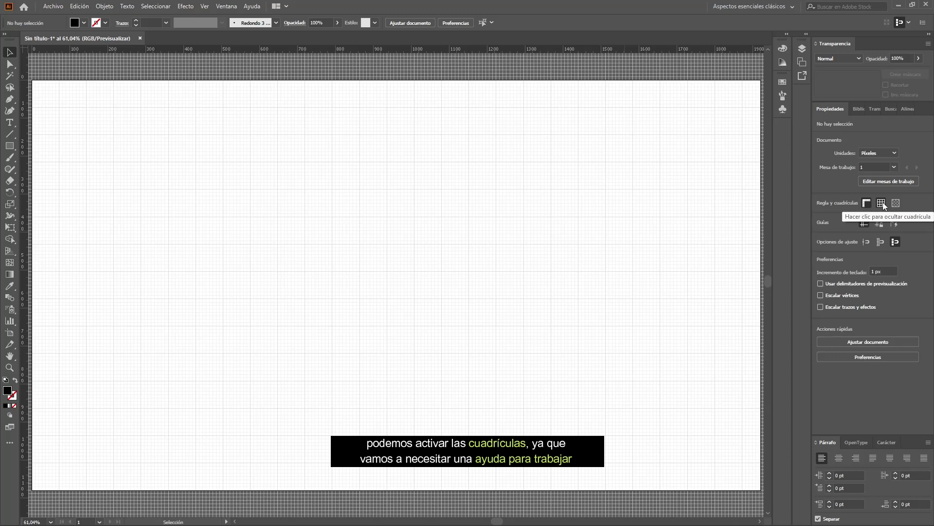
scroll(350, 180, up, 5)
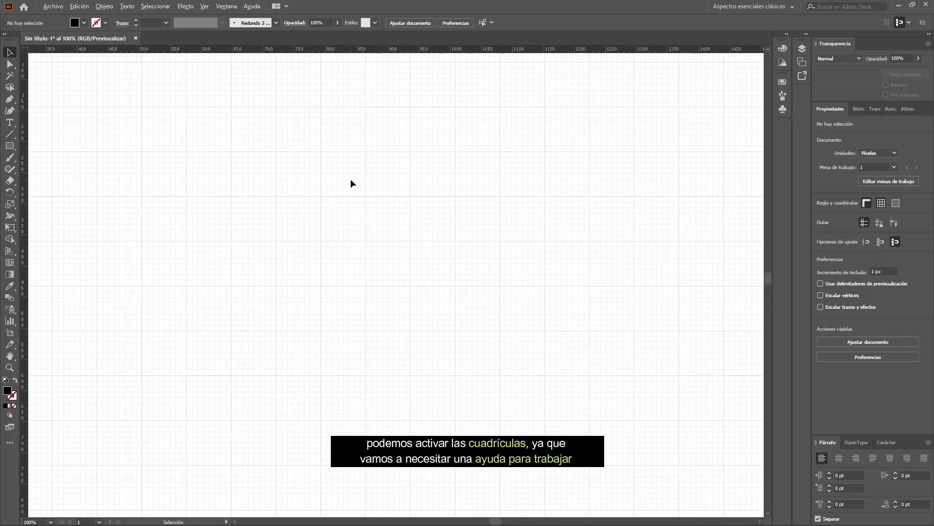
click(8, 148)
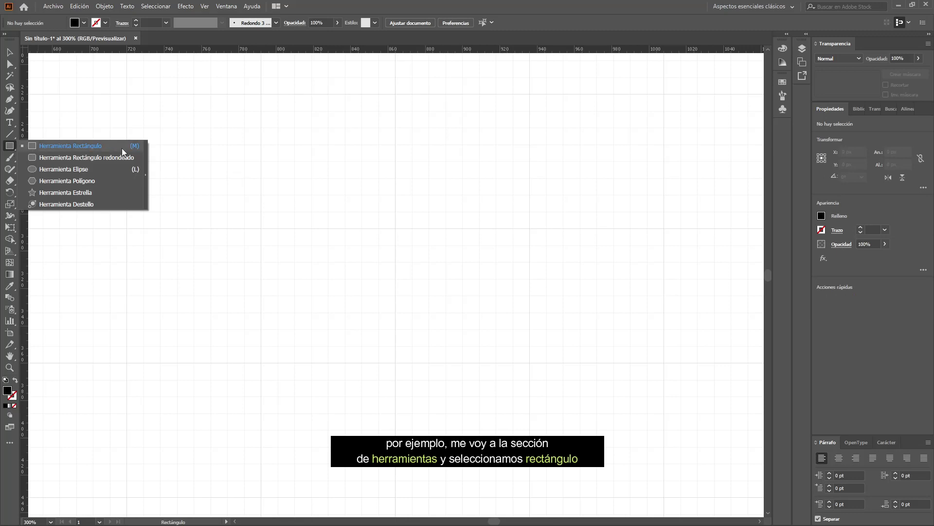
click(122, 151)
drag(261, 94, 530, 362)
scroll(570, 275, down, 2)
key(v)
click(597, 224)
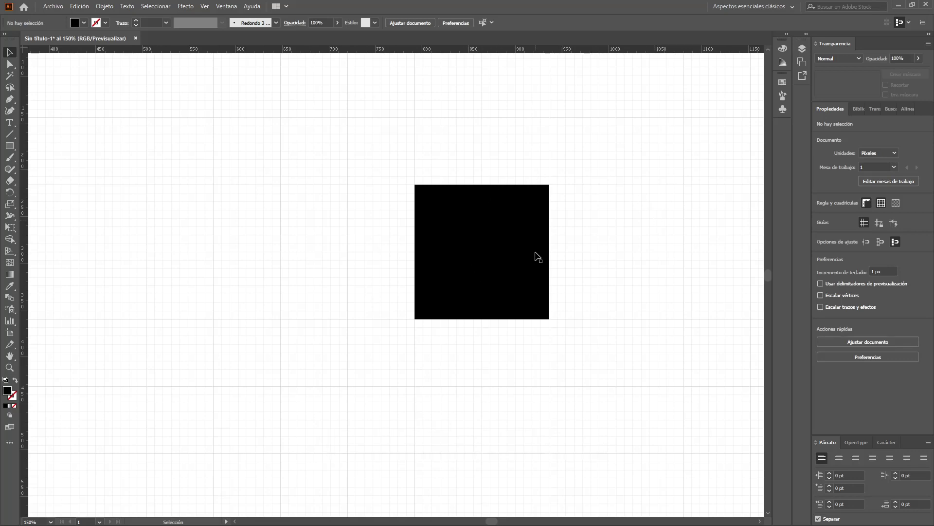
Show the transparency grid and hide it again, and also hide the document grid.
click(900, 203)
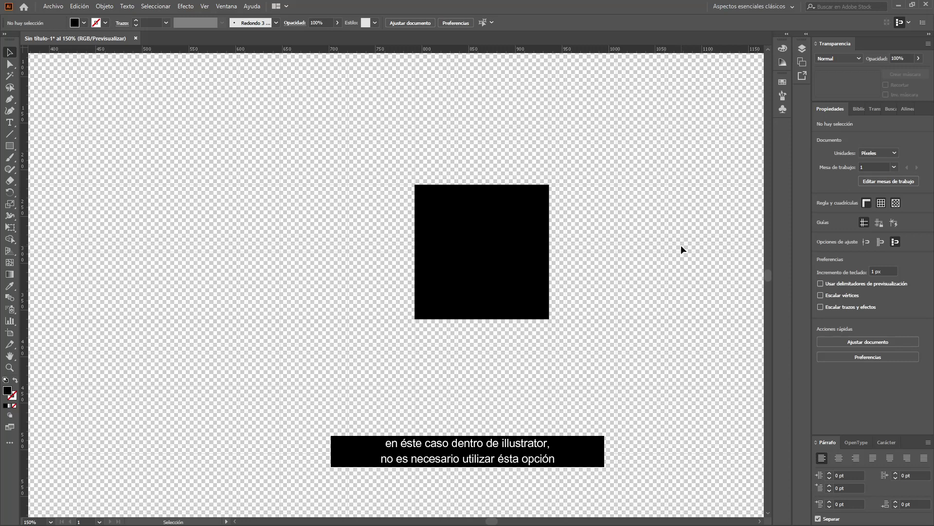
click(894, 202)
click(882, 203)
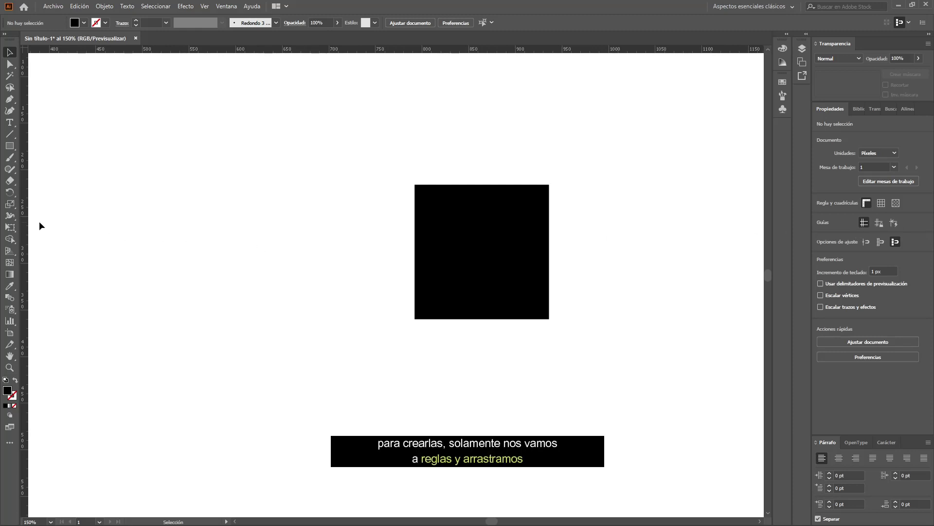
Place two vertical ruler guides along the square's left and right edges, at about X 792 px and 936 px.
drag(24, 223, 415, 263)
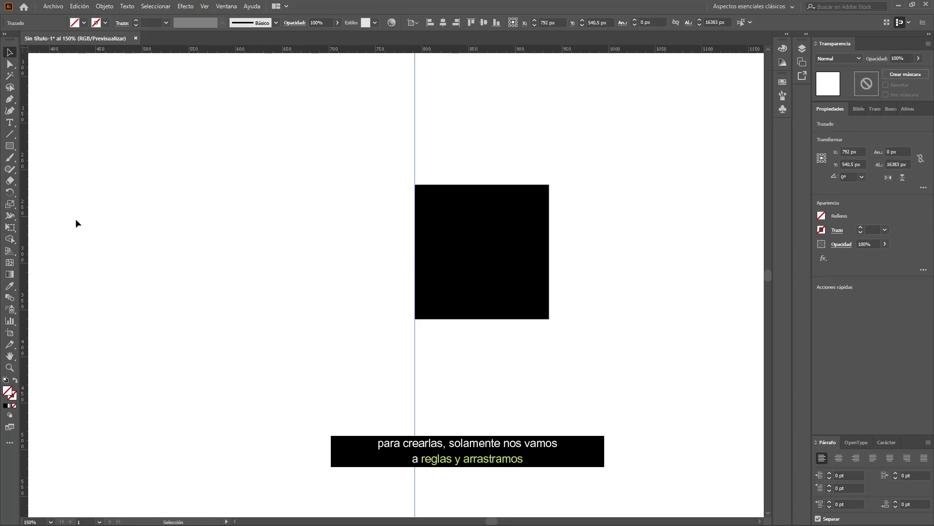
drag(414, 282, 548, 299)
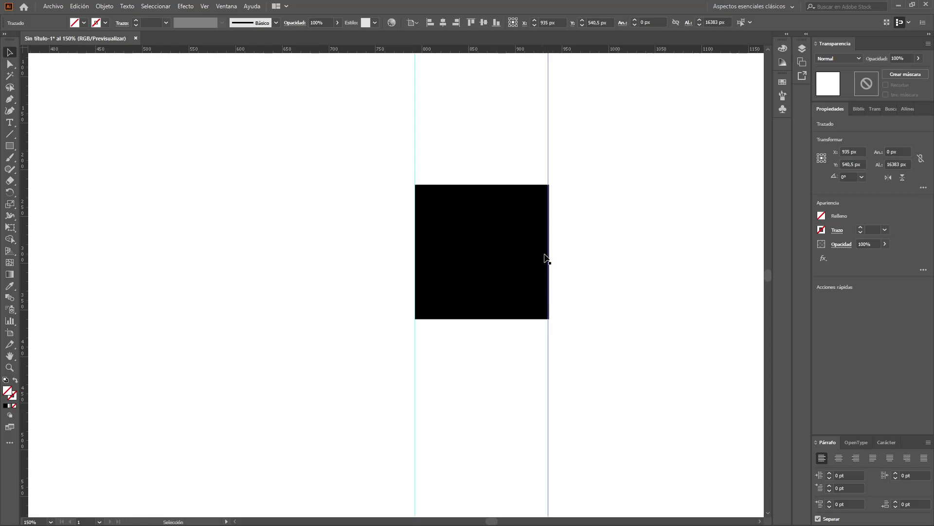
scroll(555, 224, up, 1)
scroll(553, 203, up, 2)
drag(539, 124, 541, 124)
Place two horizontal ruler guides along the square's upper and lower edges, at Y 216 px and 360 px, and deselect.
drag(488, 52, 481, 139)
scroll(481, 139, down, 1)
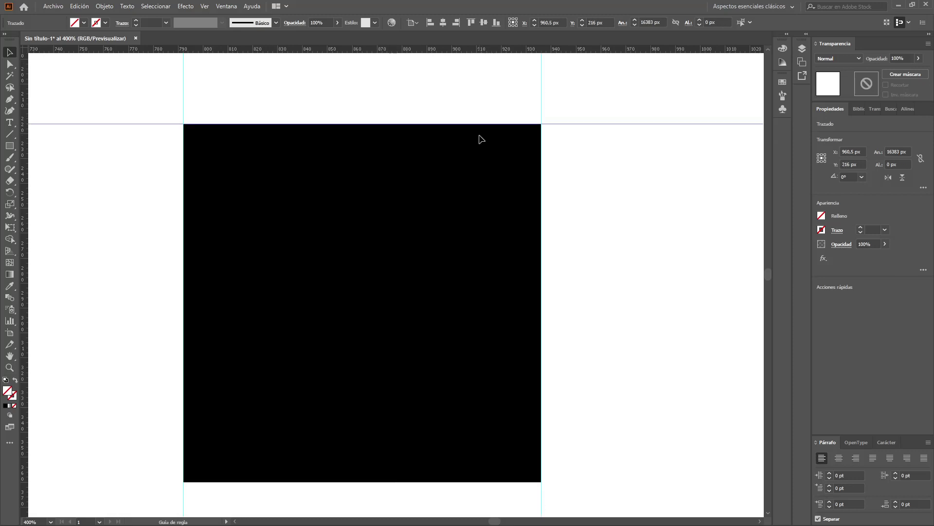
scroll(481, 139, down, 1)
drag(481, 434, 483, 470)
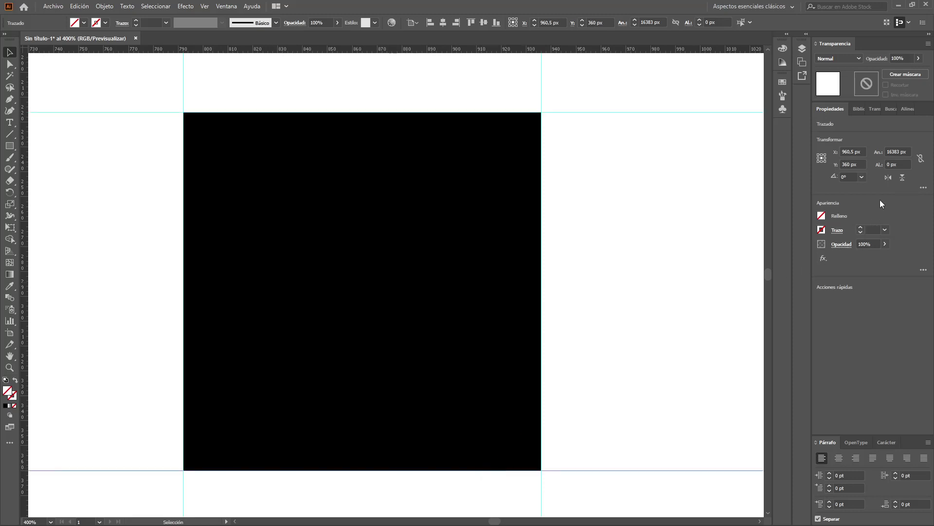
click(701, 165)
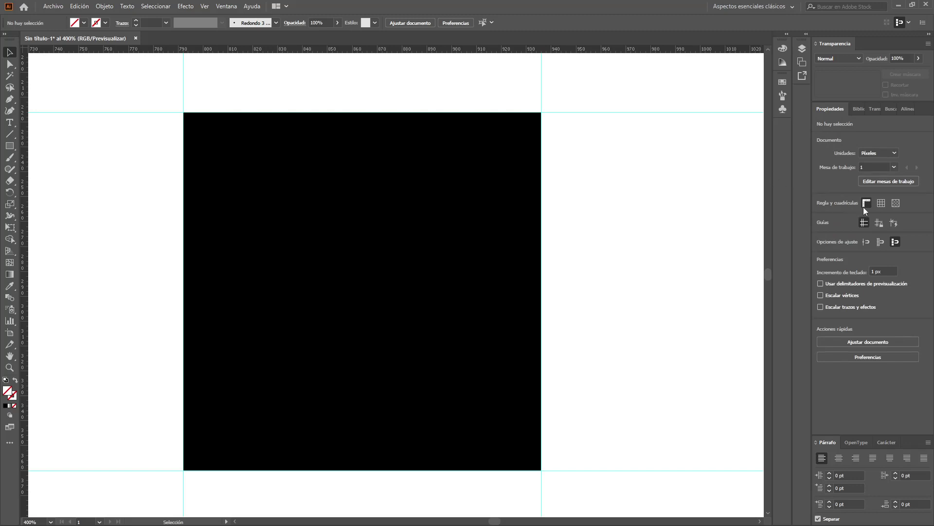
Show the document grid and fit the artboard in the window.
click(881, 203)
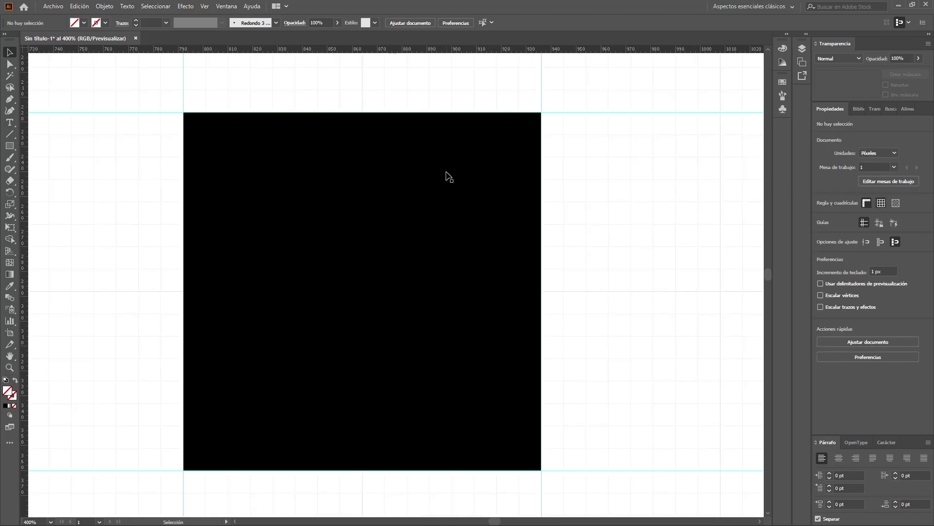
click(223, 10)
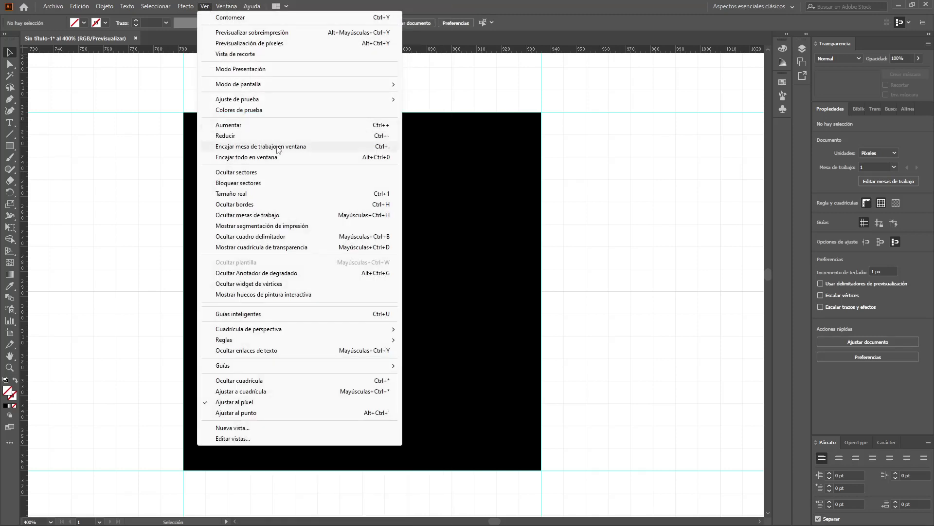
click(279, 146)
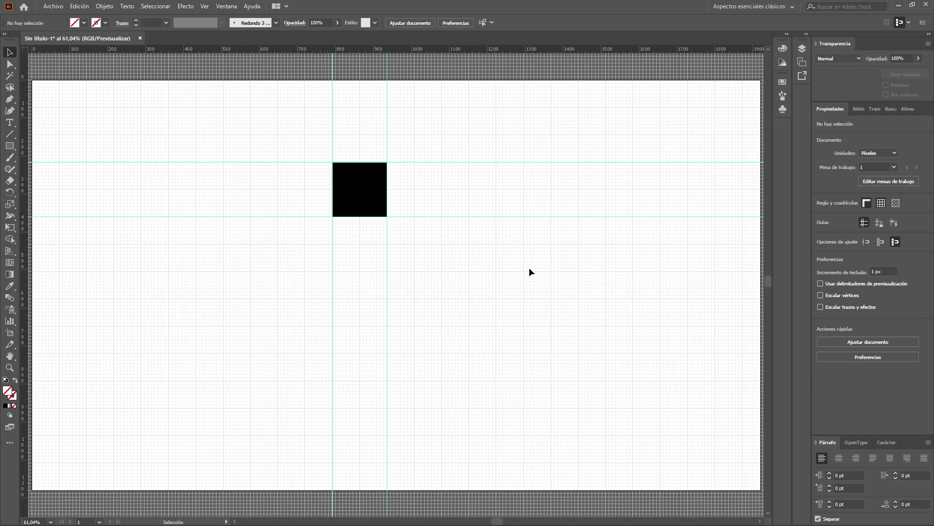
Lock the guides and try to drag near the square's upper right corner.
click(882, 222)
scroll(355, 147, up, 4)
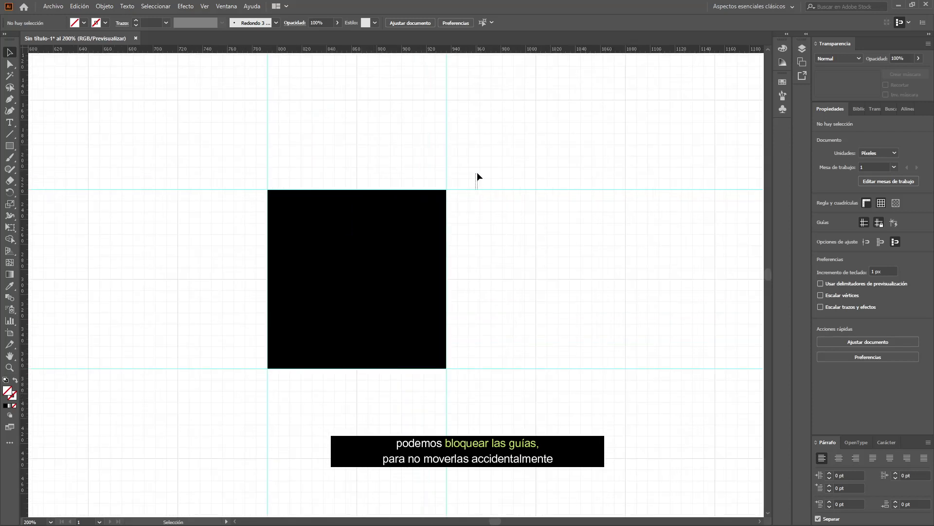
drag(481, 163, 527, 166)
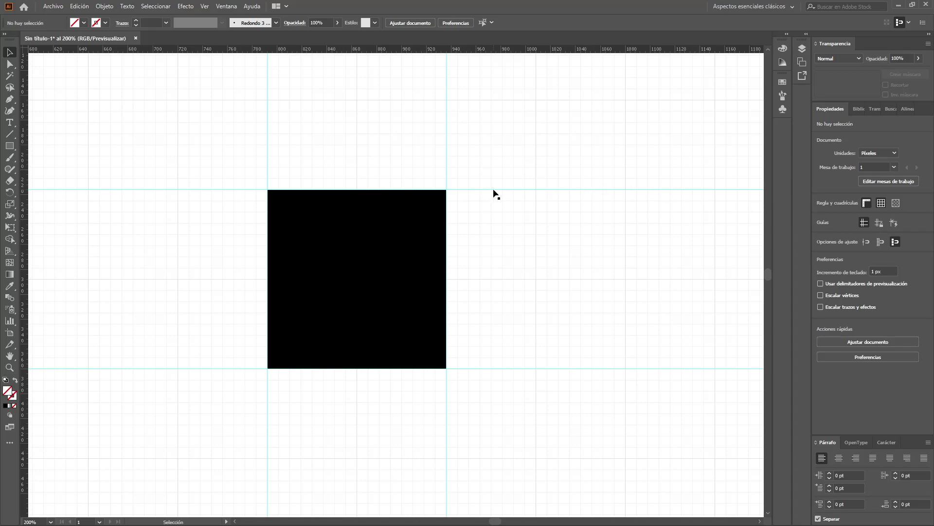
Move the unlocked guide at the square's upper edge to Y 209 px and back to 216 px, and lock the guides.
scroll(465, 185, up, 4)
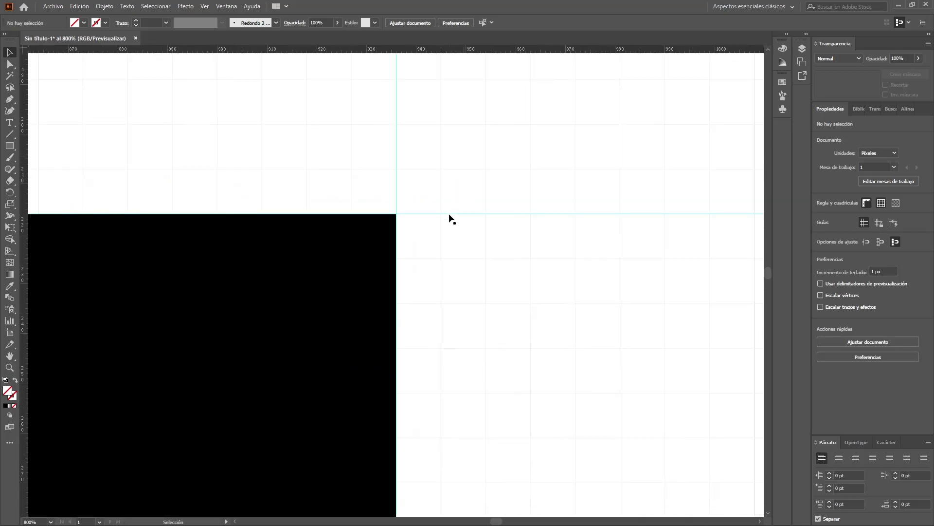
drag(448, 214, 455, 180)
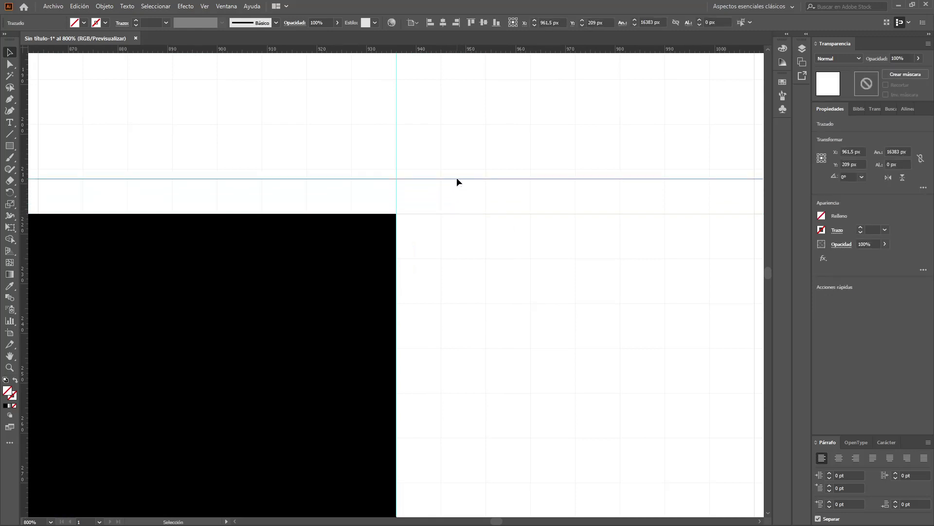
mouse_move(457, 178)
mouse_down()
mouse_move(456, 187)
mouse_move(455, 161)
mouse_move(454, 195)
mouse_up()
scroll(453, 195, down, 5)
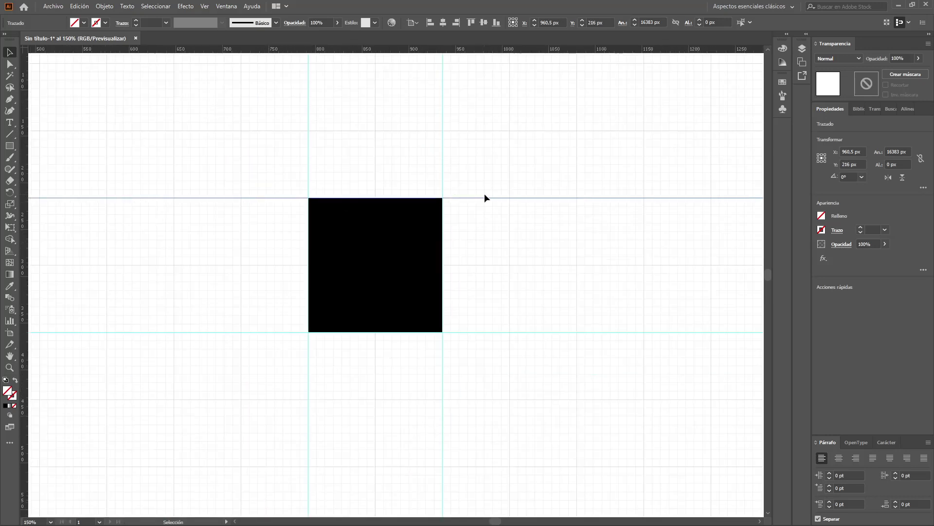
click(749, 150)
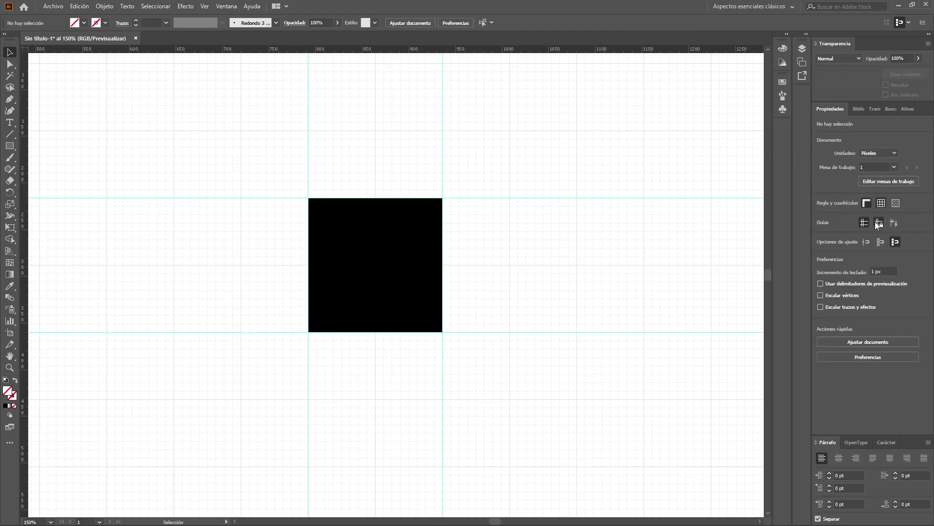
scroll(545, 223, up, 1)
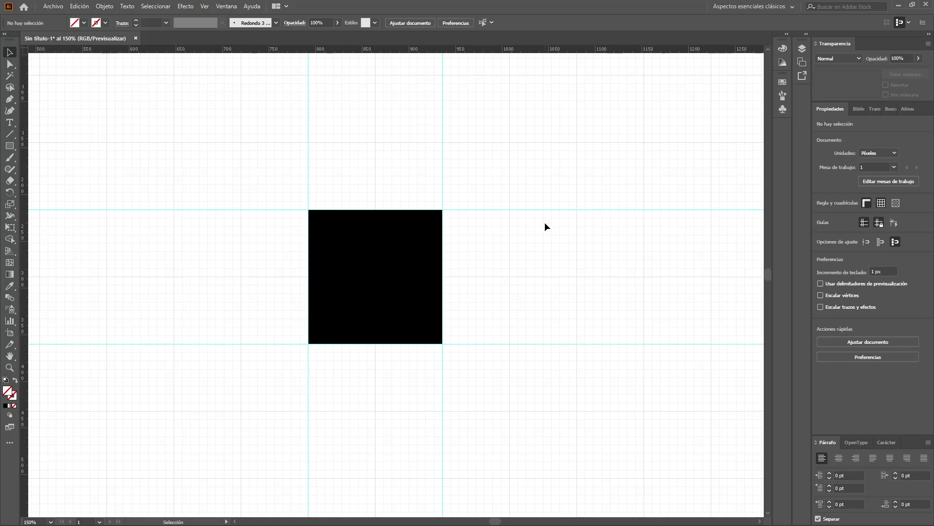
scroll(545, 223, left, 1)
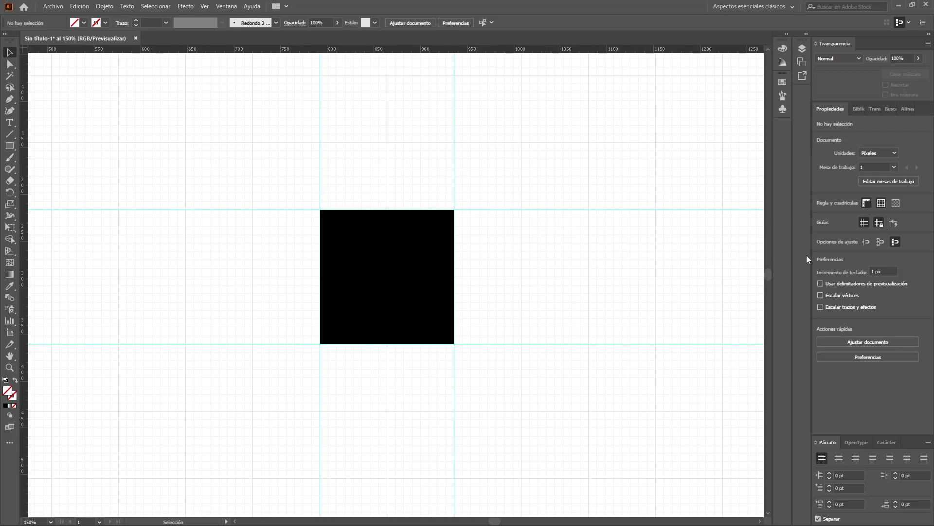
Enable all three snapping options: point, grid and pixel.
click(864, 243)
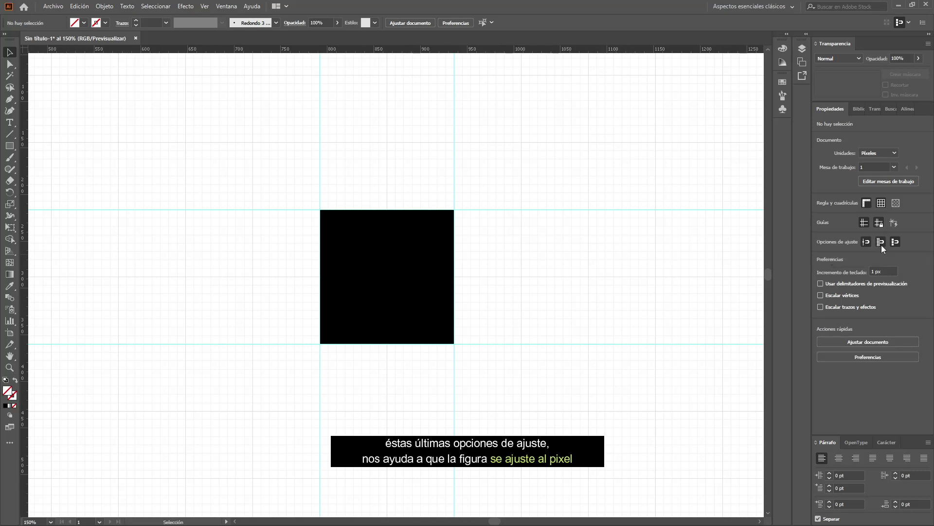
click(895, 245)
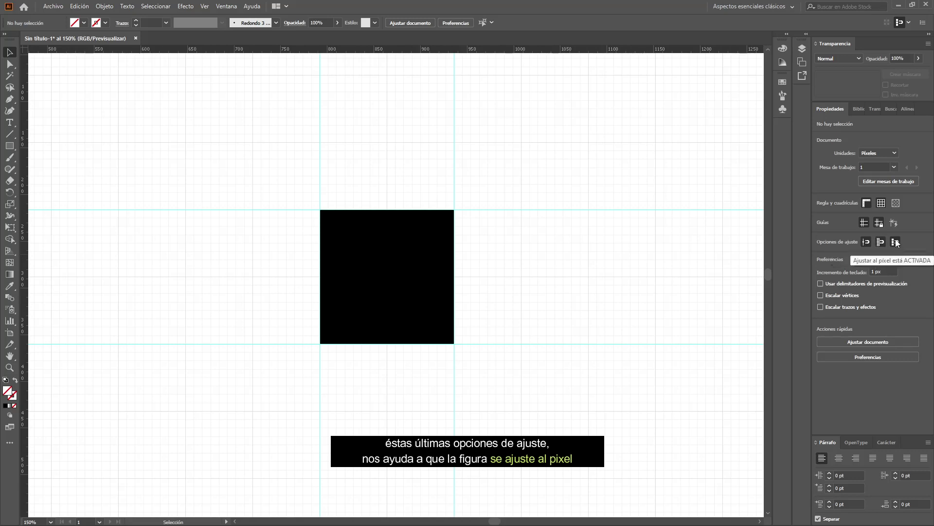
Draw a 72 by 54 px rectangle on the gridlines to the right of the square and fill it with black.
click(10, 146)
scroll(586, 239, up, 3)
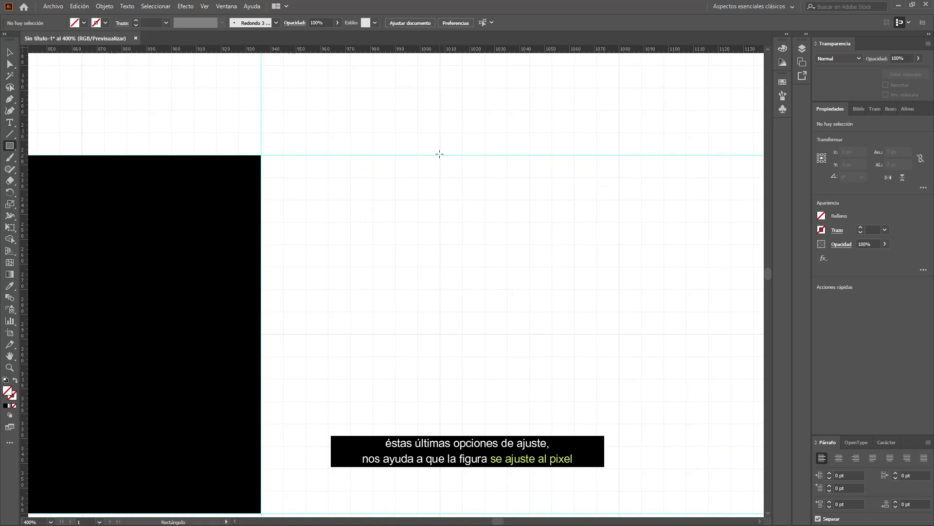
drag(441, 155, 619, 291)
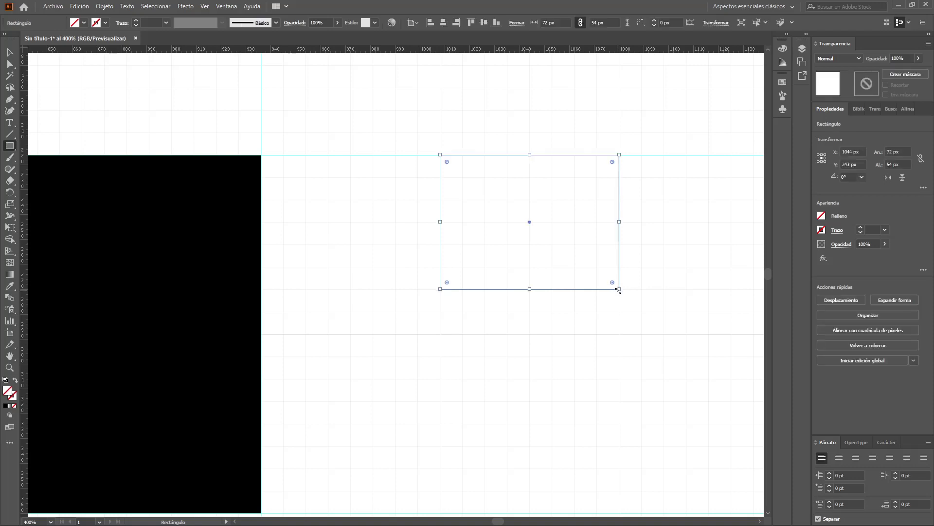
click(6, 405)
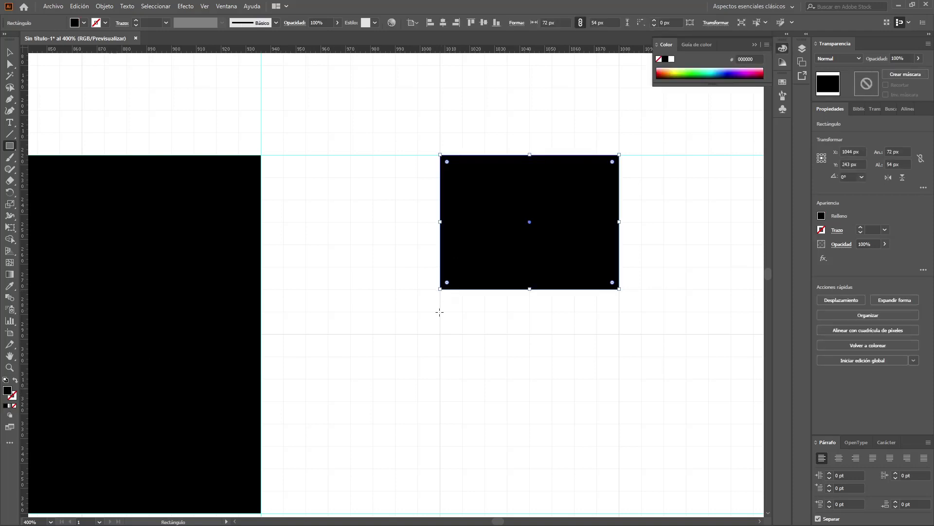
Draw a 9 px square below the small rectangle and a 54 by 72 px rectangle beside it, deselect and collapse the color settings.
mouse_move(440, 311)
mouse_down()
mouse_move(463, 333)
mouse_move(406, 303)
mouse_move(395, 324)
mouse_move(462, 333)
mouse_up()
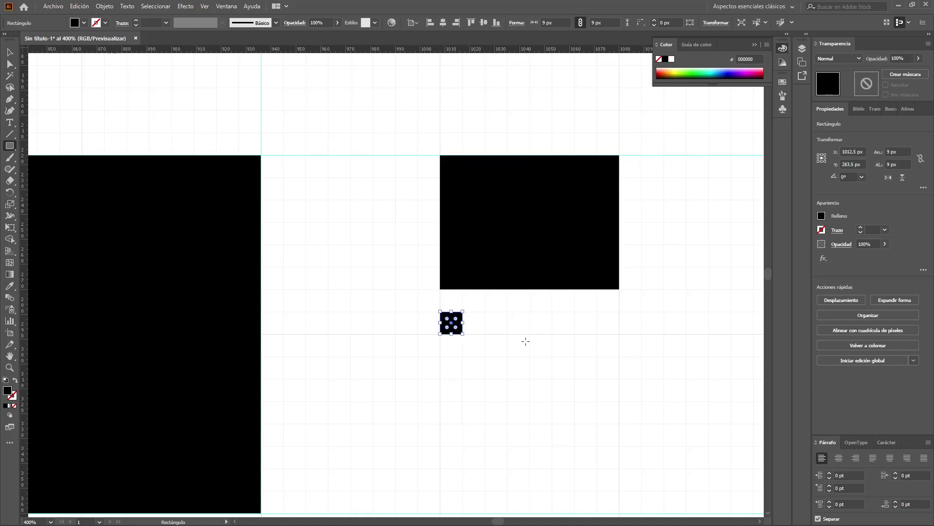
drag(284, 155, 416, 328)
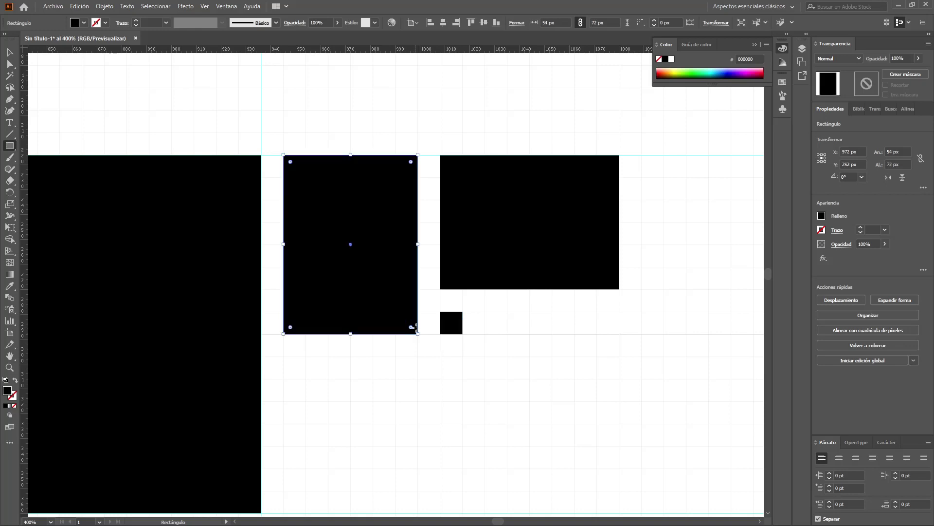
click(9, 52)
click(310, 127)
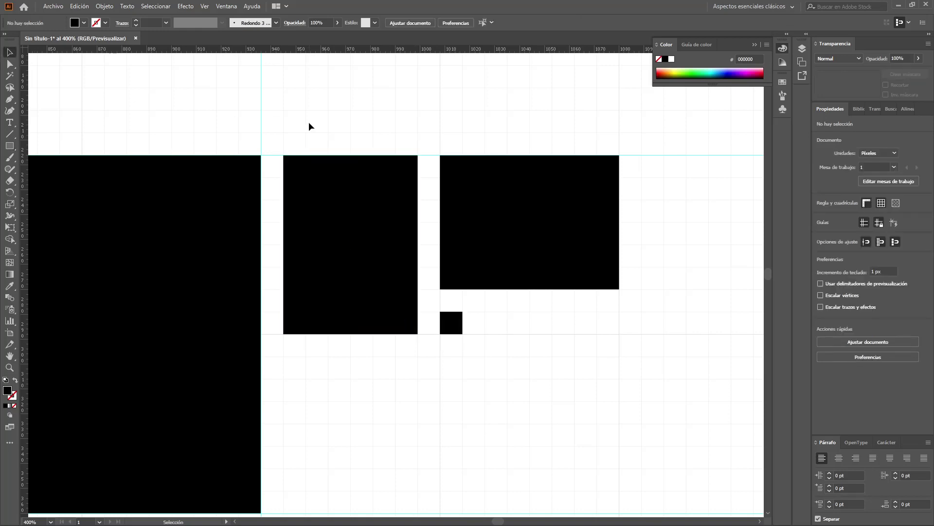
click(757, 47)
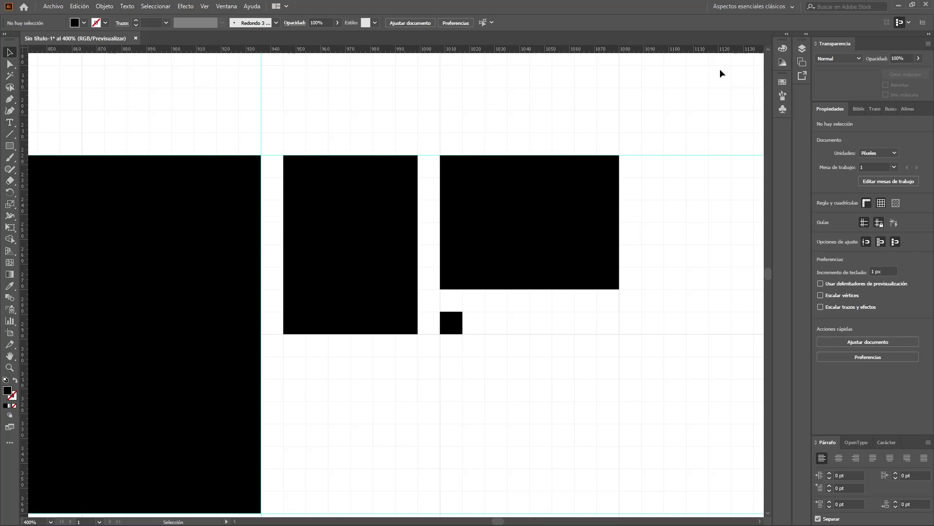
Unlock the guides and delete the vertical guide along the large square's right edge.
scroll(635, 255, left, 5)
scroll(634, 255, left, 4)
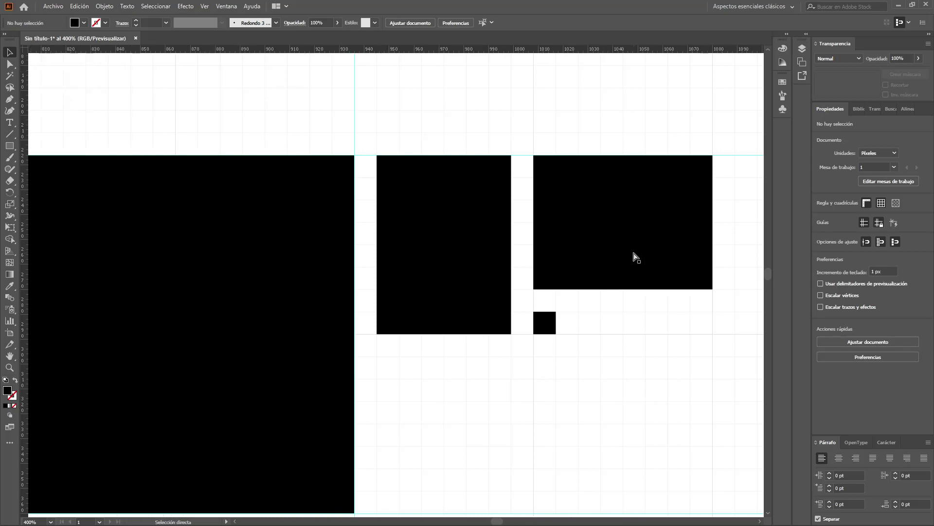
scroll(635, 255, down, 1)
scroll(634, 255, down, 2)
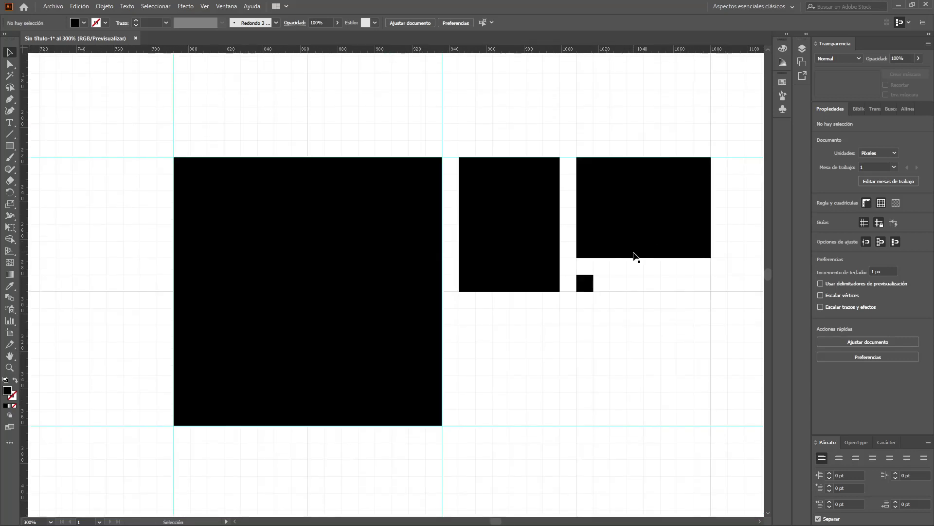
scroll(635, 254, right, 3)
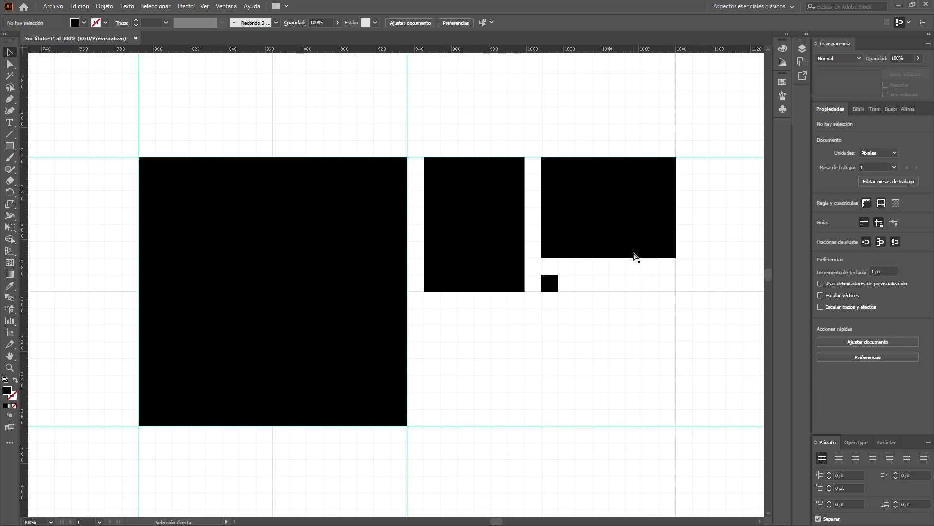
scroll(634, 255, right, 1)
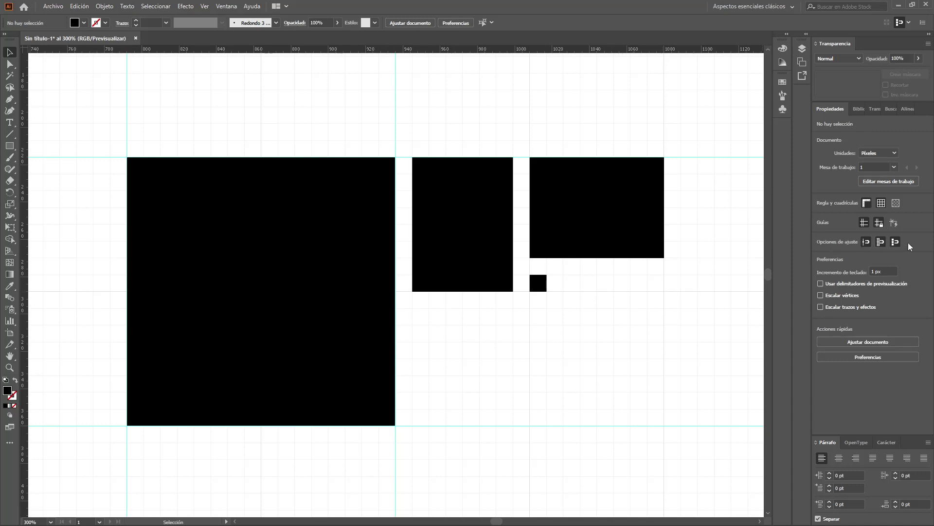
click(879, 222)
drag(331, 118, 441, 118)
click(395, 124)
key(Delete)
Delete the remaining guides along the large square's upper, lower and left edges.
click(404, 157)
key(Delete)
click(418, 425)
key(Delete)
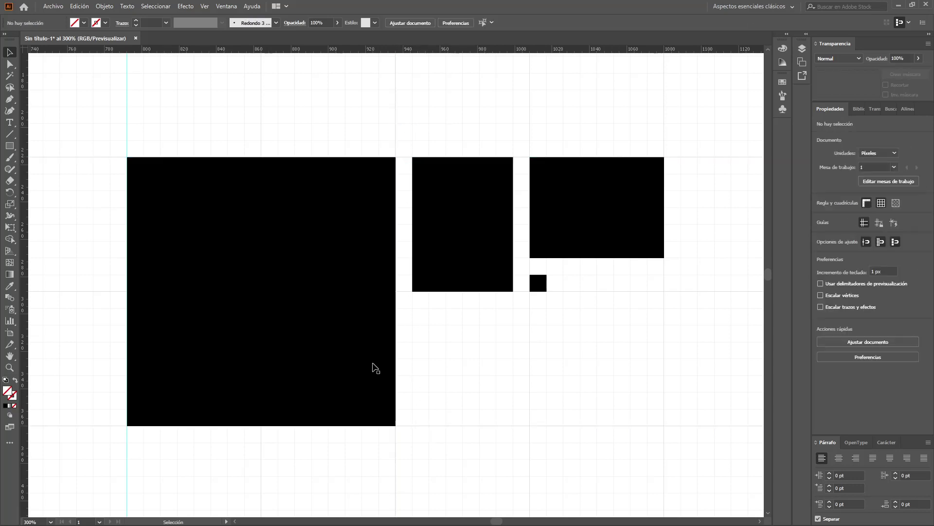
click(127, 140)
key(Delete)
Review the general document setup options for units, bleed and transparency grid, and close them without changes.
click(898, 343)
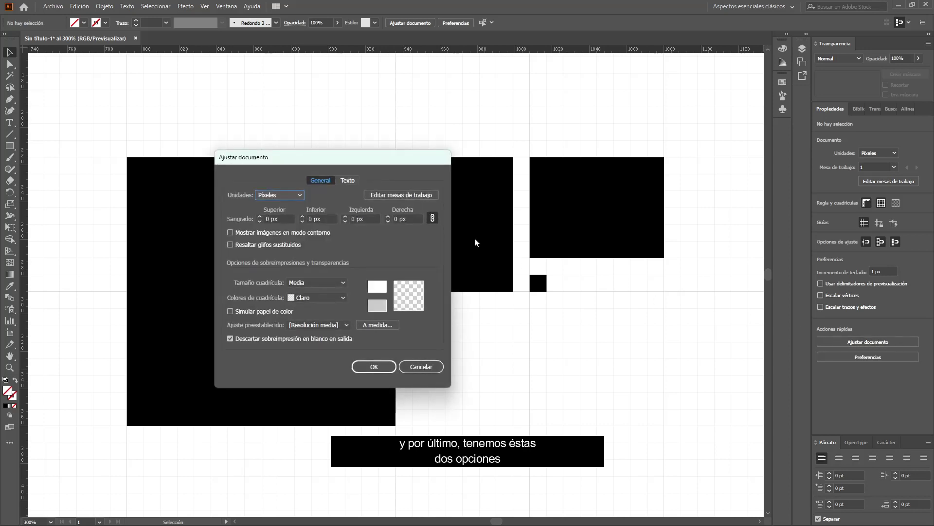
drag(397, 163, 469, 144)
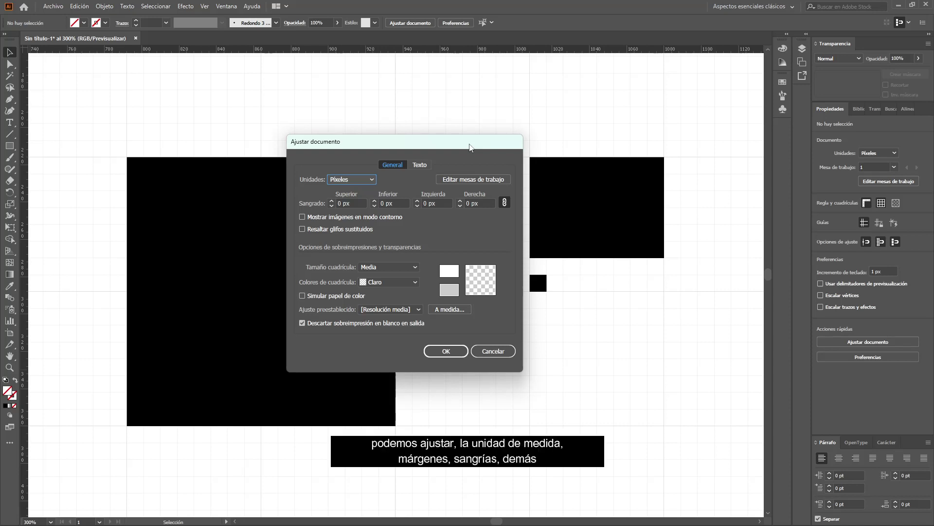
click(491, 351)
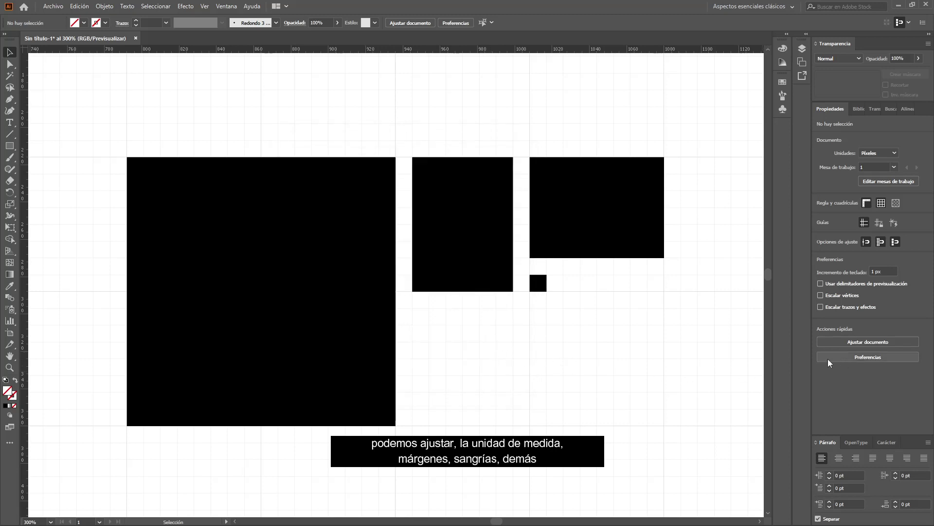
Review the general program preferences and close them without changes.
click(902, 359)
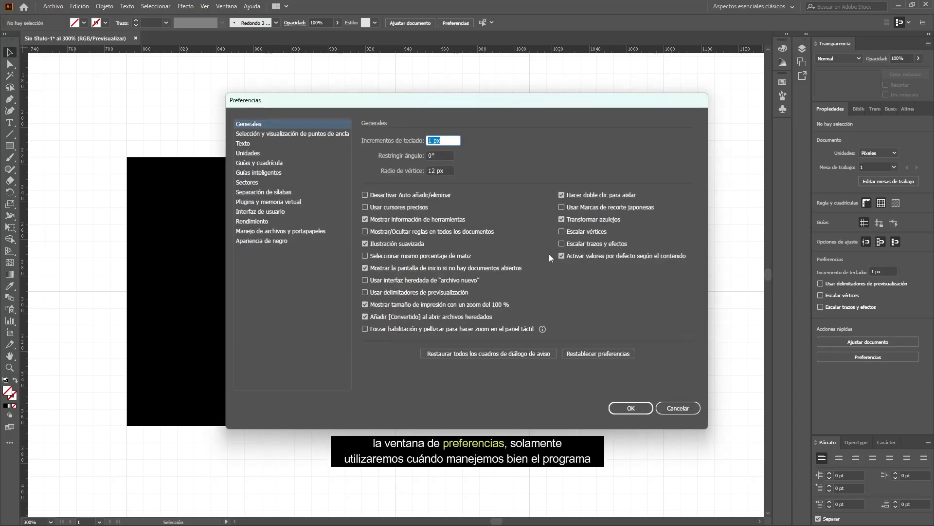
drag(559, 109, 491, 108)
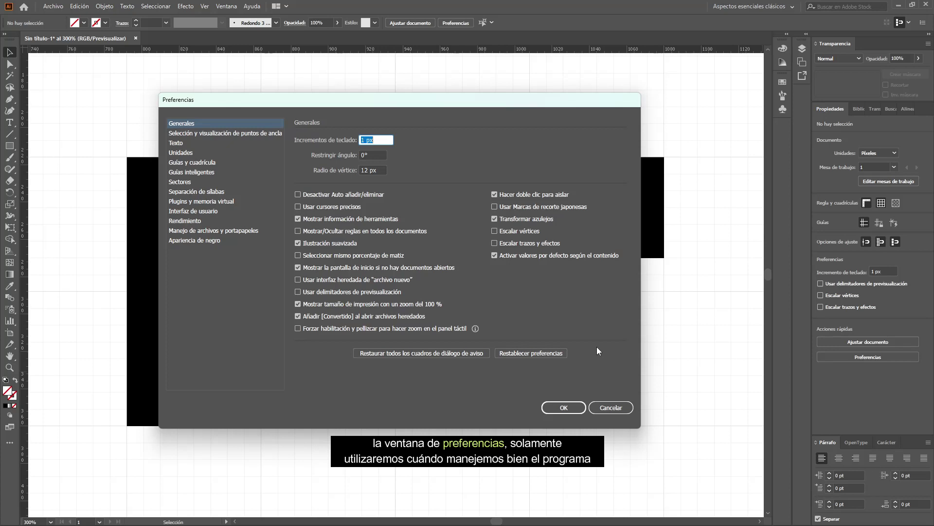
click(611, 407)
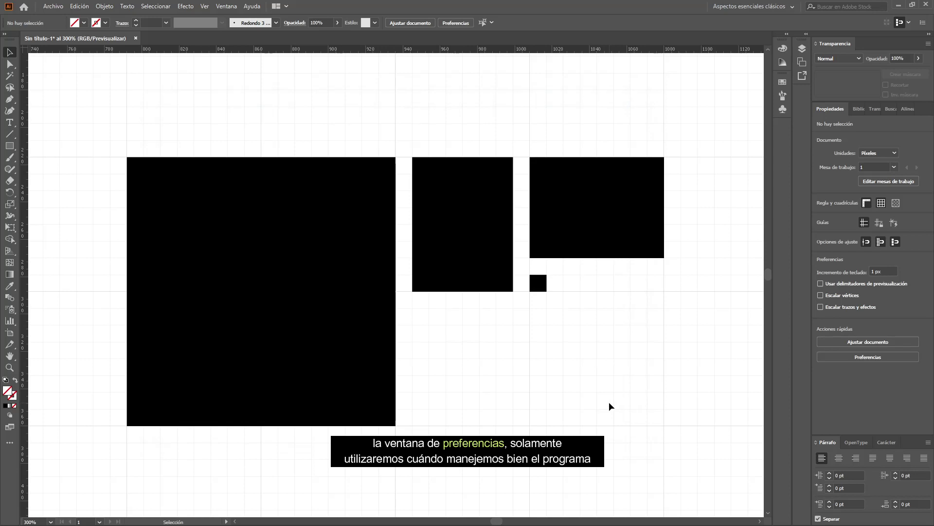
Hide the grid and the rulers, and fit the artboard in the window.
key(ctrl+quotedbl)
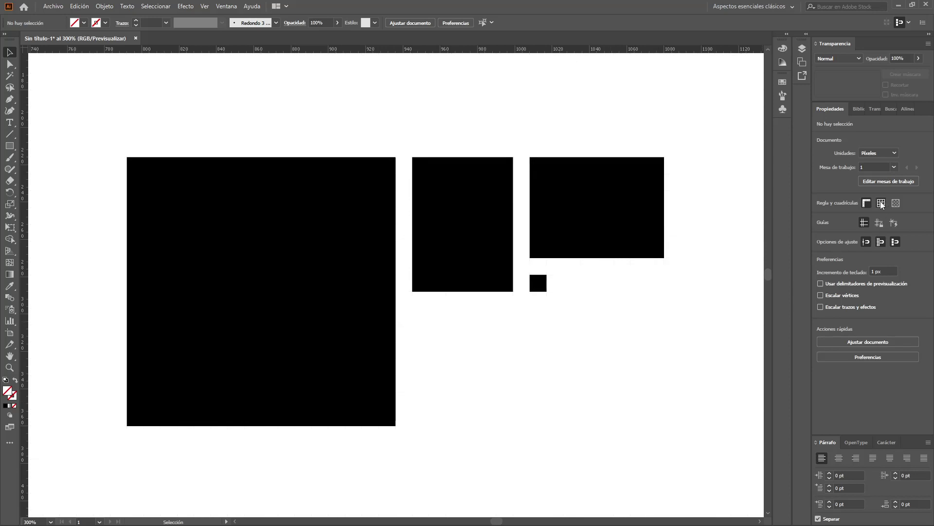
key(ctrl+r)
click(226, 5)
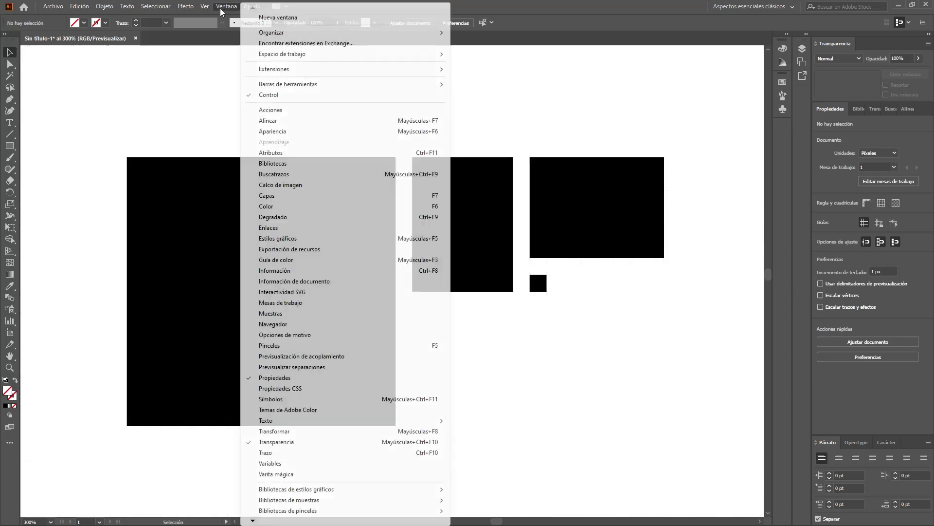
click(253, 146)
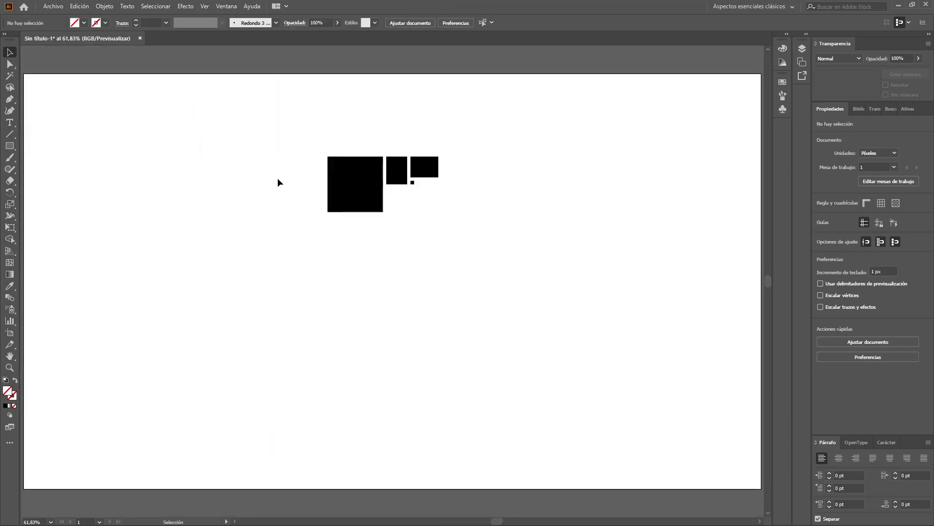
Collapse the expanded properties and transparency panels to icons and refit the artboard to the enlarged window area.
click(930, 36)
click(207, 7)
click(280, 144)
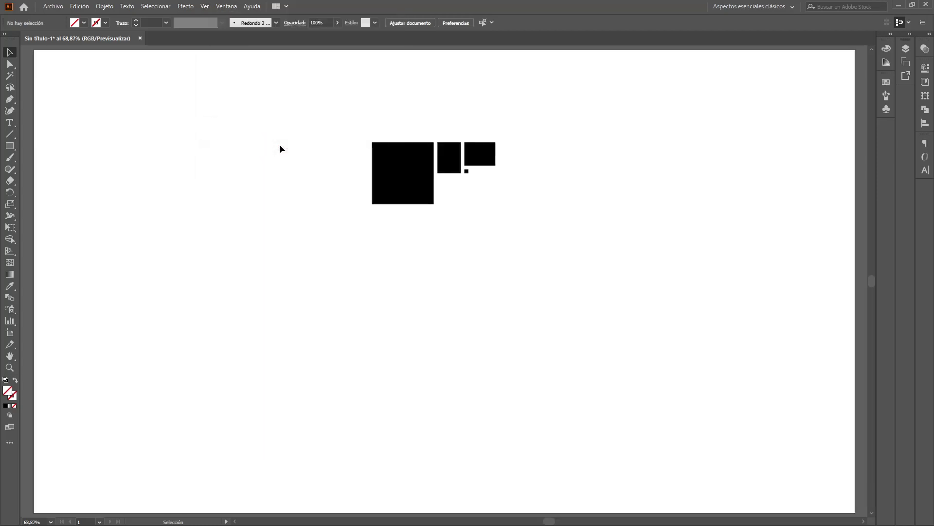